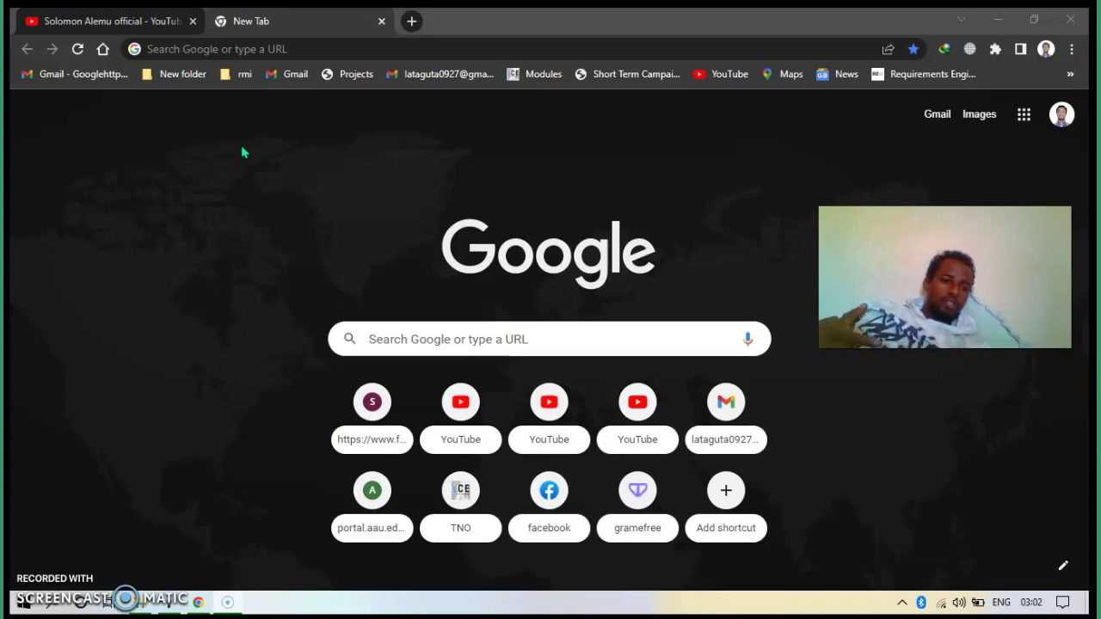
# - Search Google for 'bluestack' and open the official bluestacks.com result
pyautogui.click(255, 48)
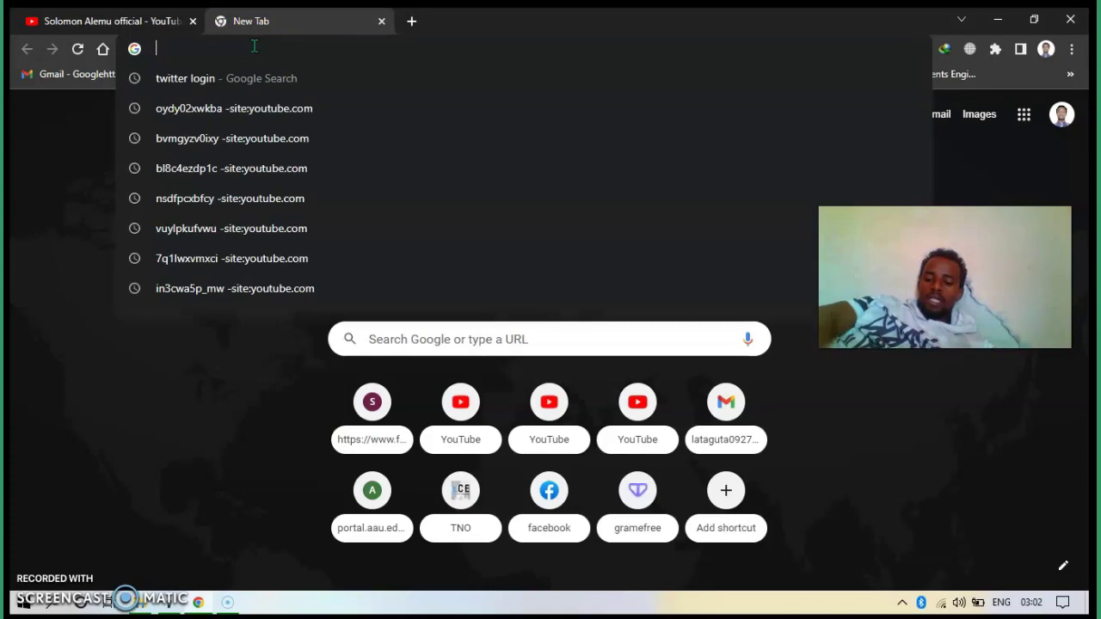
pyautogui.write('b')
pyautogui.press('Return')
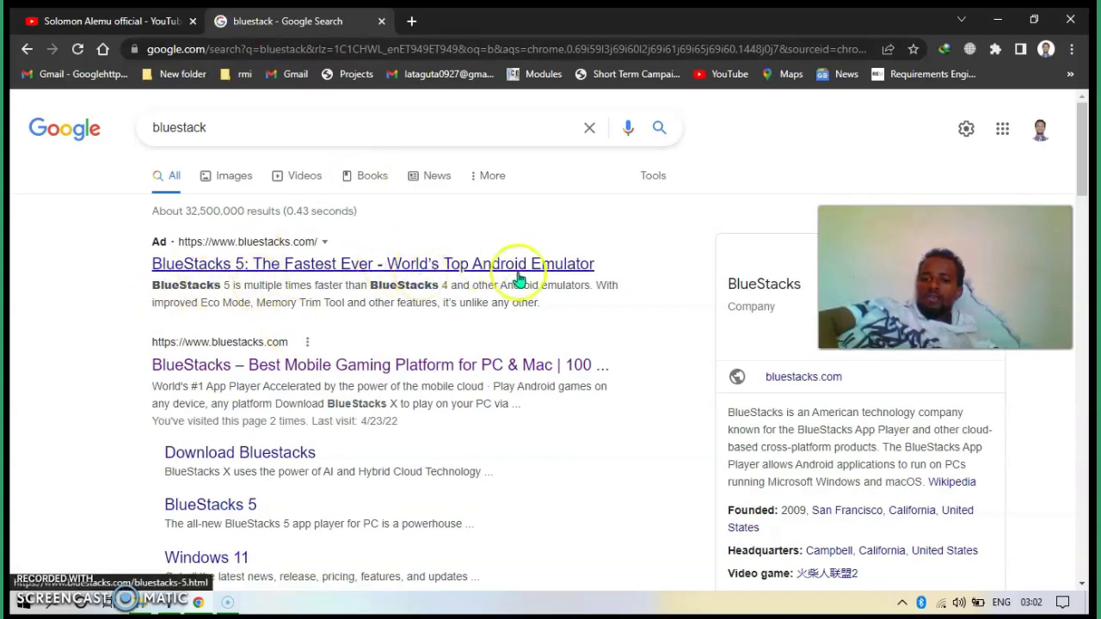
pyautogui.click(547, 270)
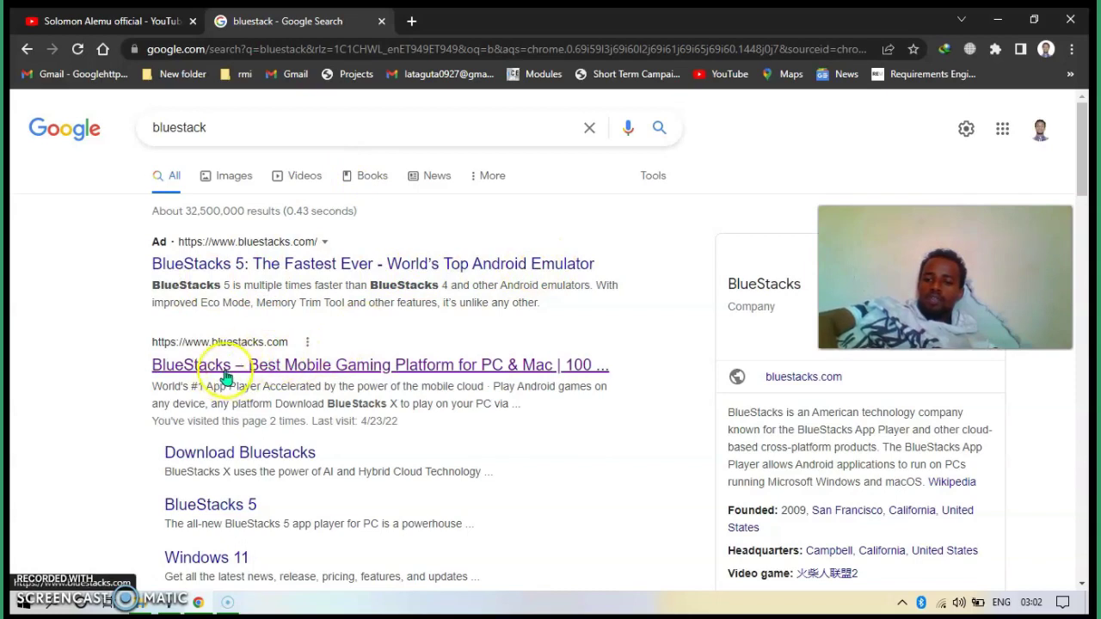
pyautogui.click(292, 367)
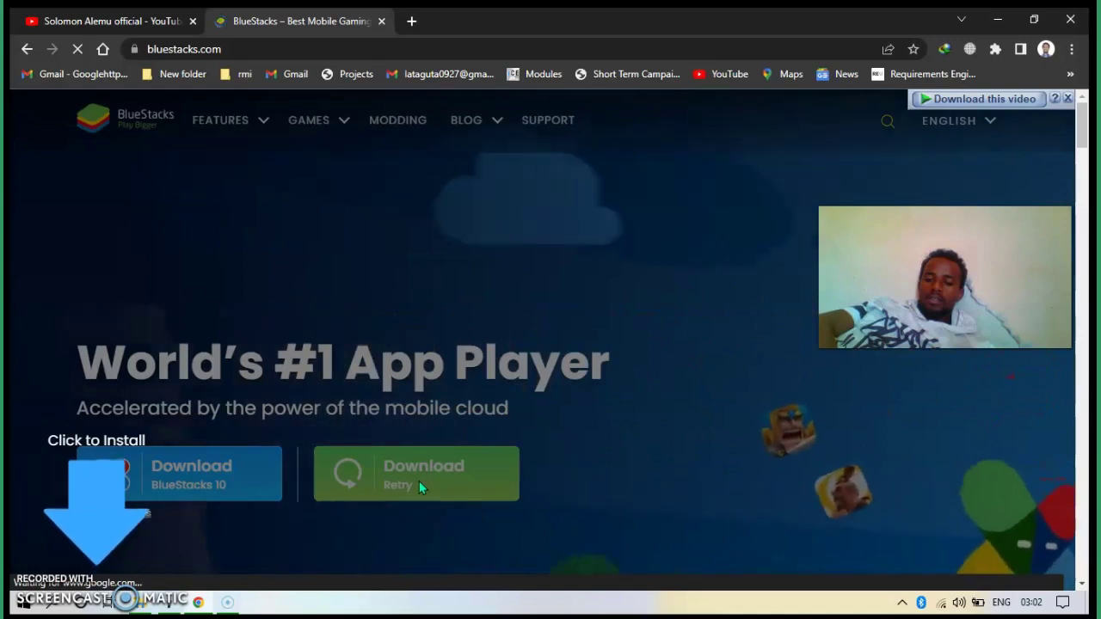
# - Download the BlueStacksInstaller_5.7.0.1064 installer into Downloads\Programs
pyautogui.click(164, 529)
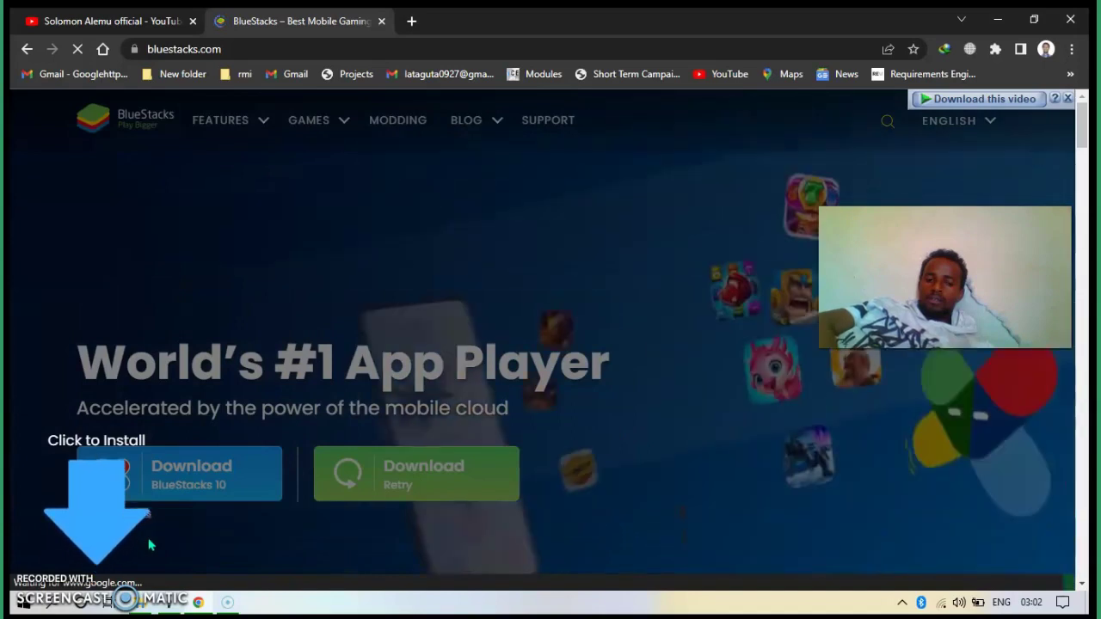
pyautogui.click(165, 514)
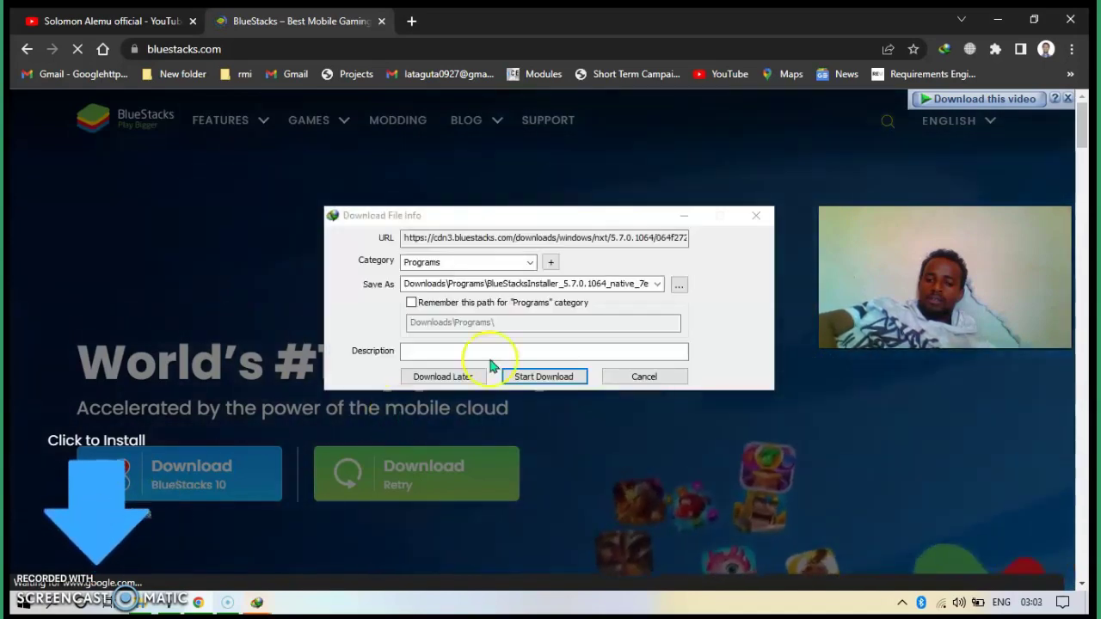
pyautogui.click(547, 384)
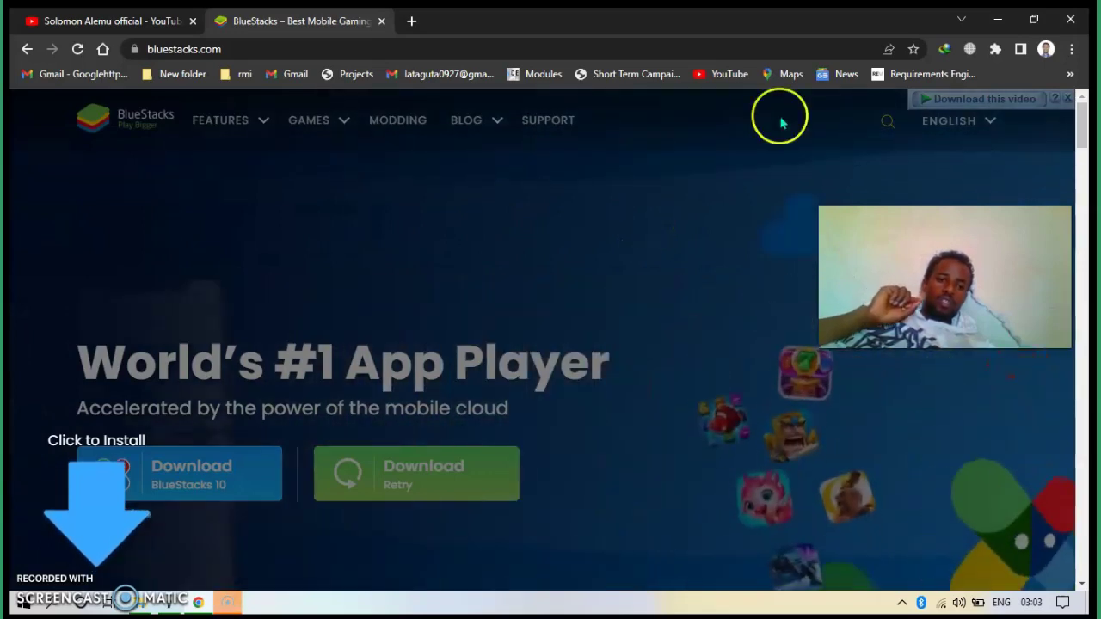
# - Minimize the browser and run BlueStacksInstaller_5.7.0.1064_native from the Downloads\Programs folder
pyautogui.click(997, 21)
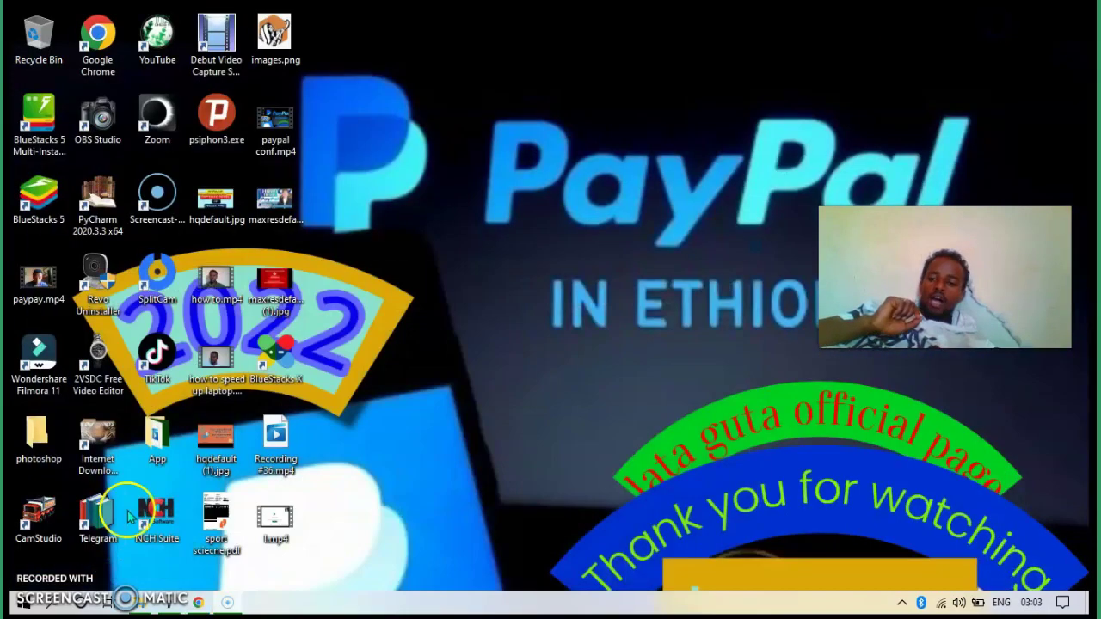
pyautogui.click(146, 607)
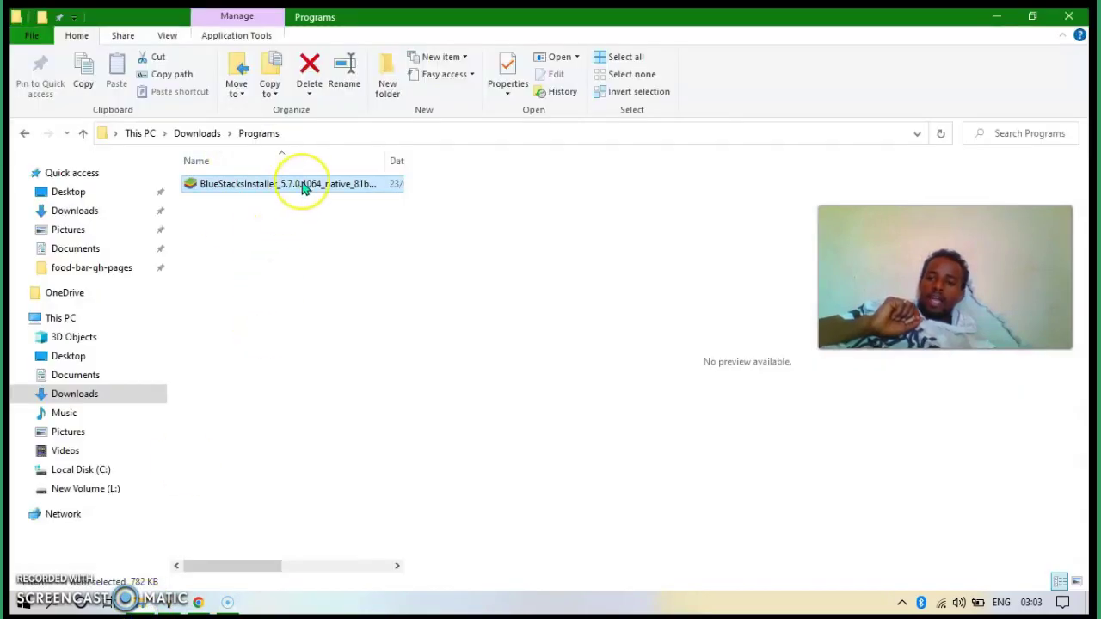
pyautogui.click(303, 187)
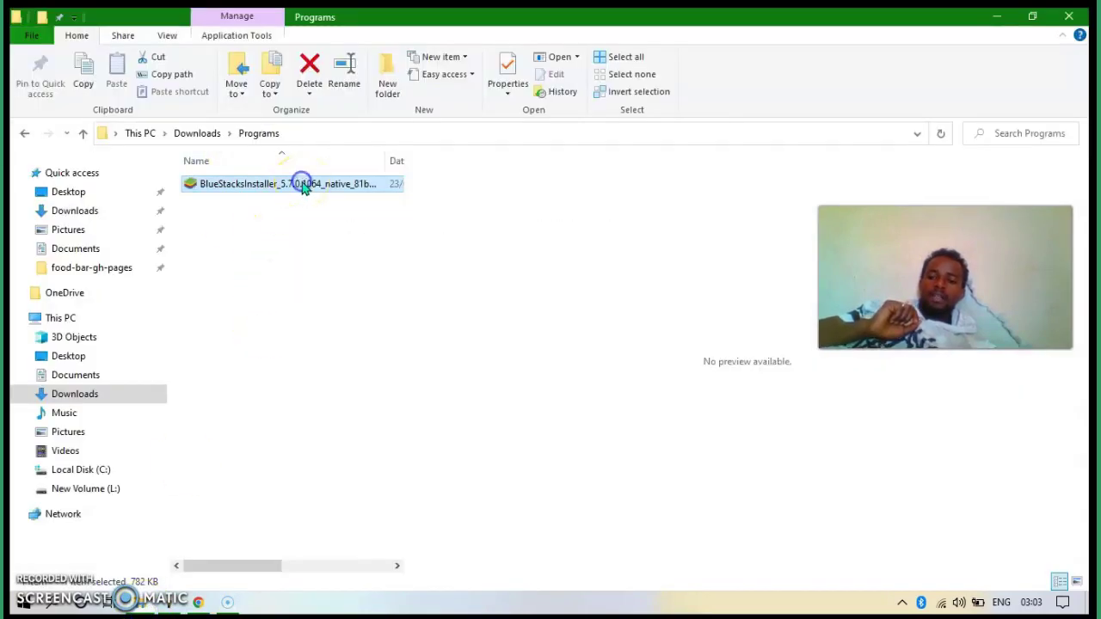
pyautogui.click(317, 237)
pyautogui.doubleClick(347, 191)
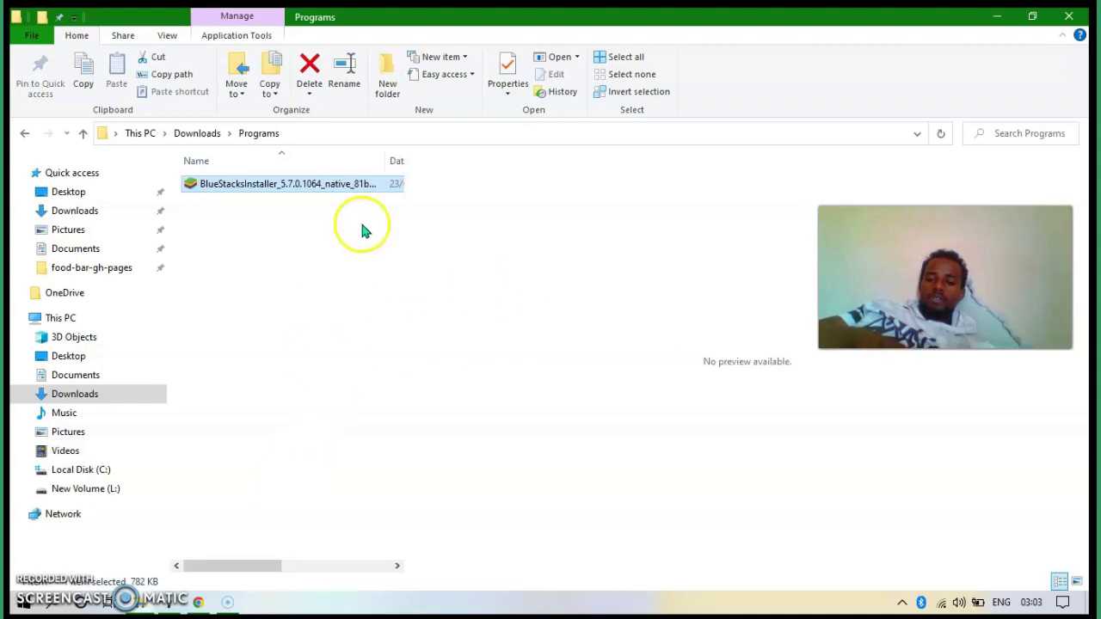
pyautogui.doubleClick(339, 189)
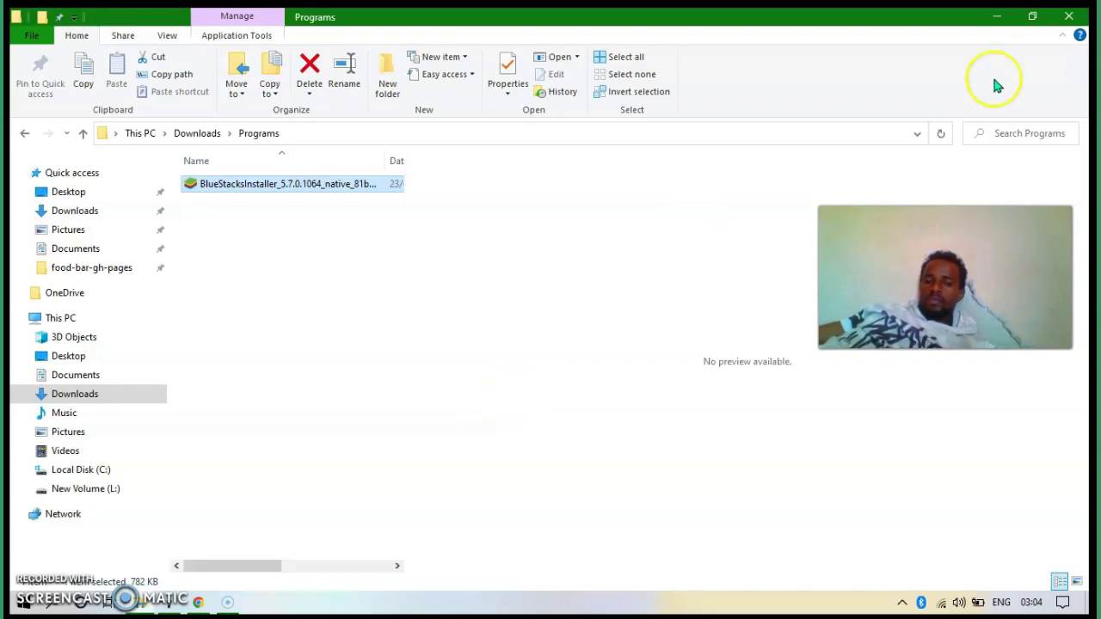
# - Minimize File Explorer and keep refreshing the desktop until the installer reports the latest version installed
pyautogui.click(996, 22)
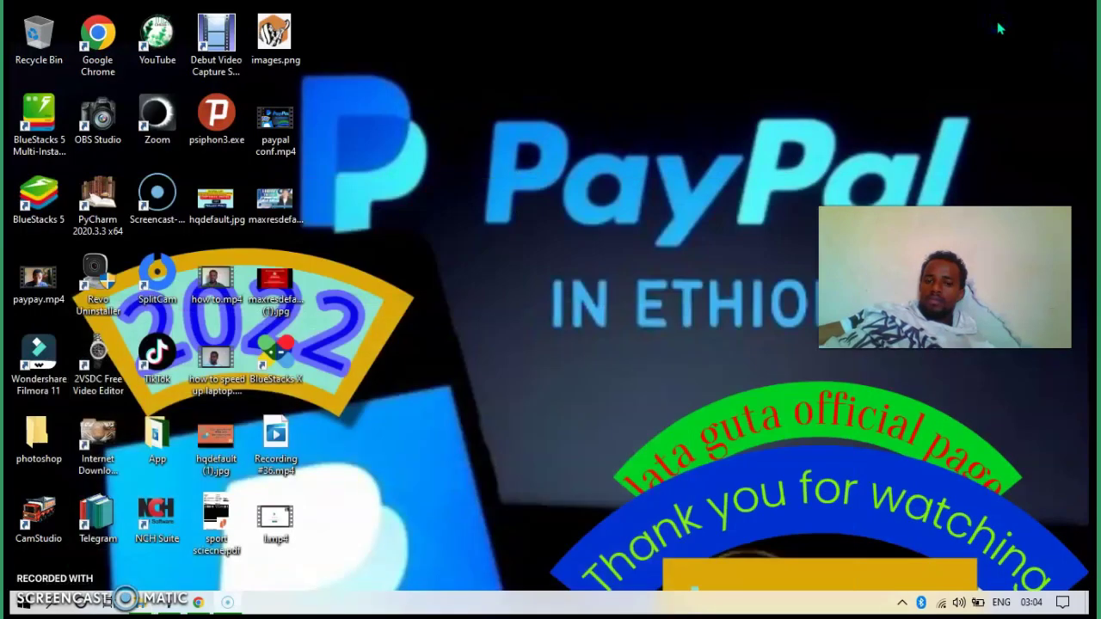
pyautogui.click(546, 319)
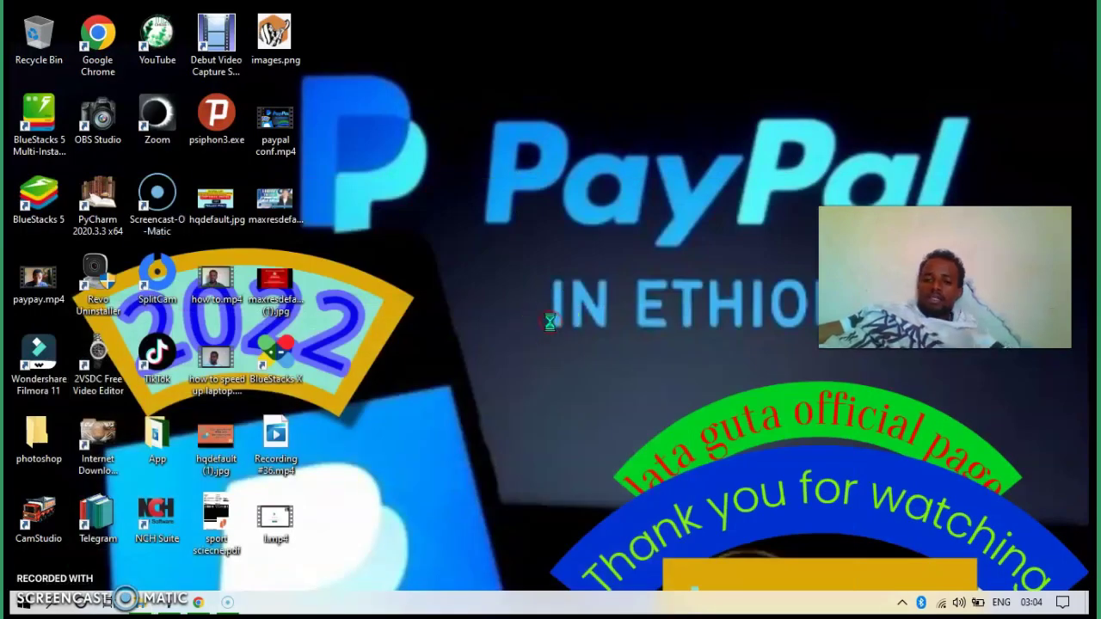
pyautogui.rightClick(550, 322)
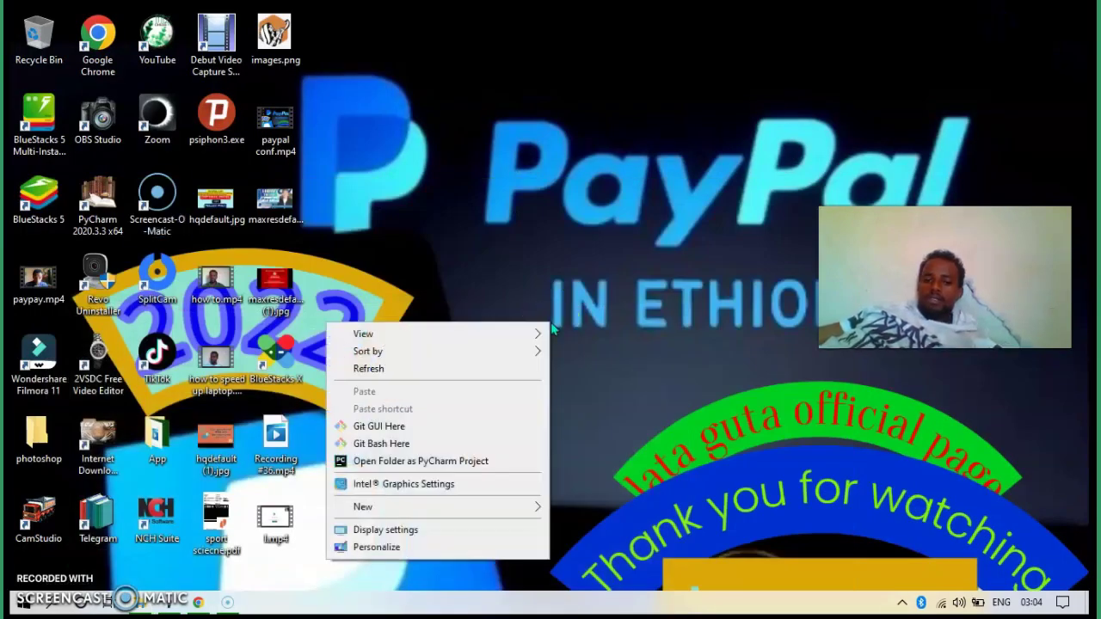
pyautogui.click(444, 367)
pyautogui.rightClick(516, 259)
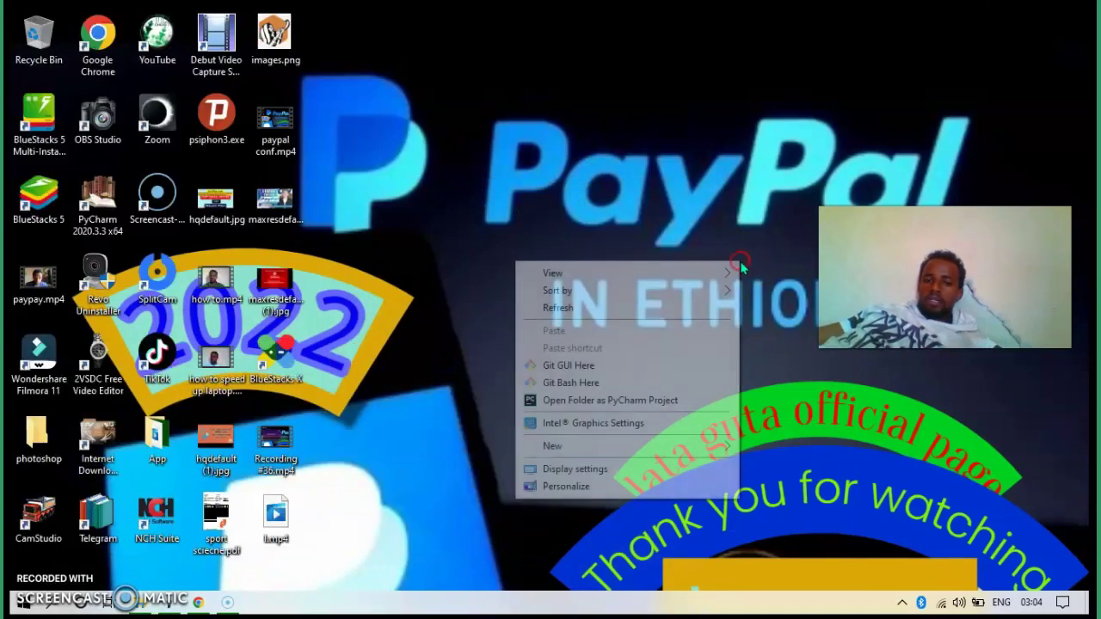
pyautogui.click(607, 307)
pyautogui.rightClick(381, 292)
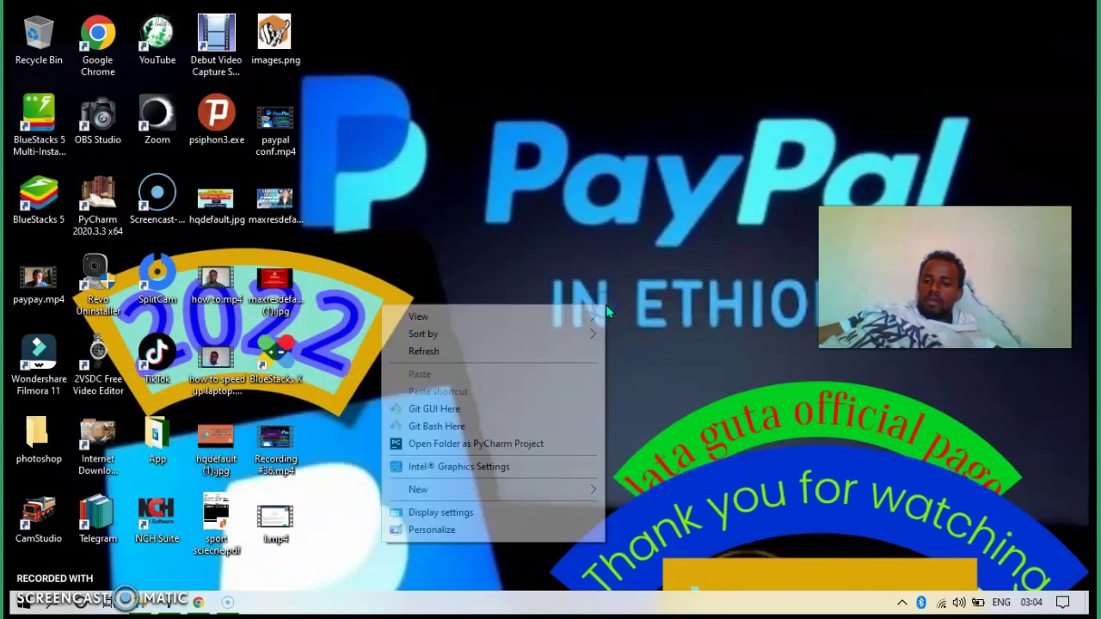
pyautogui.click(514, 349)
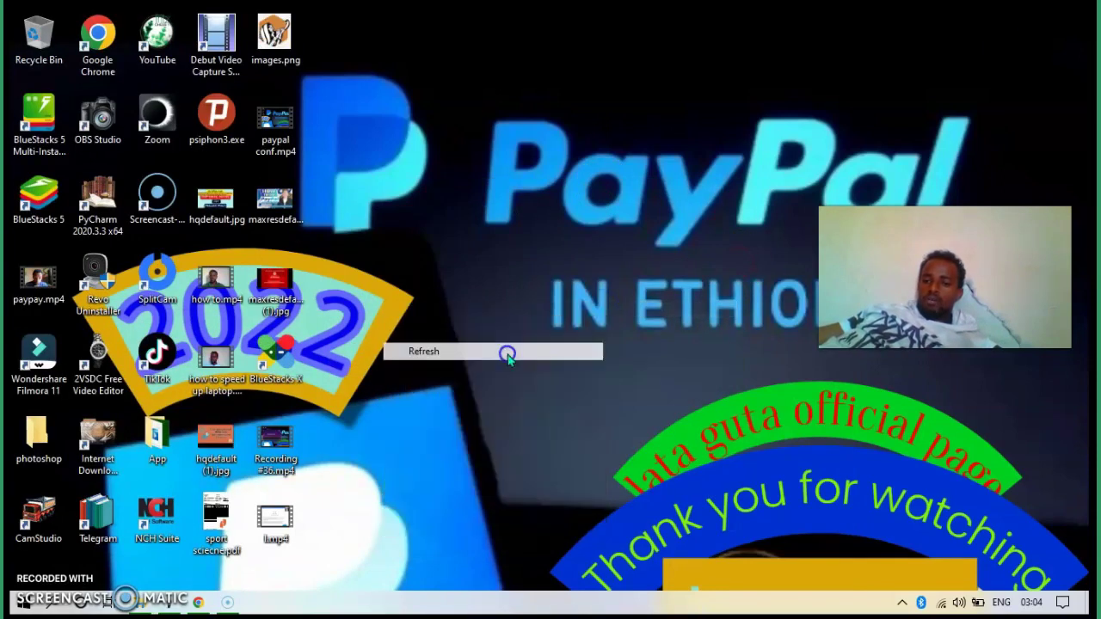
pyautogui.rightClick(634, 329)
pyautogui.click(503, 394)
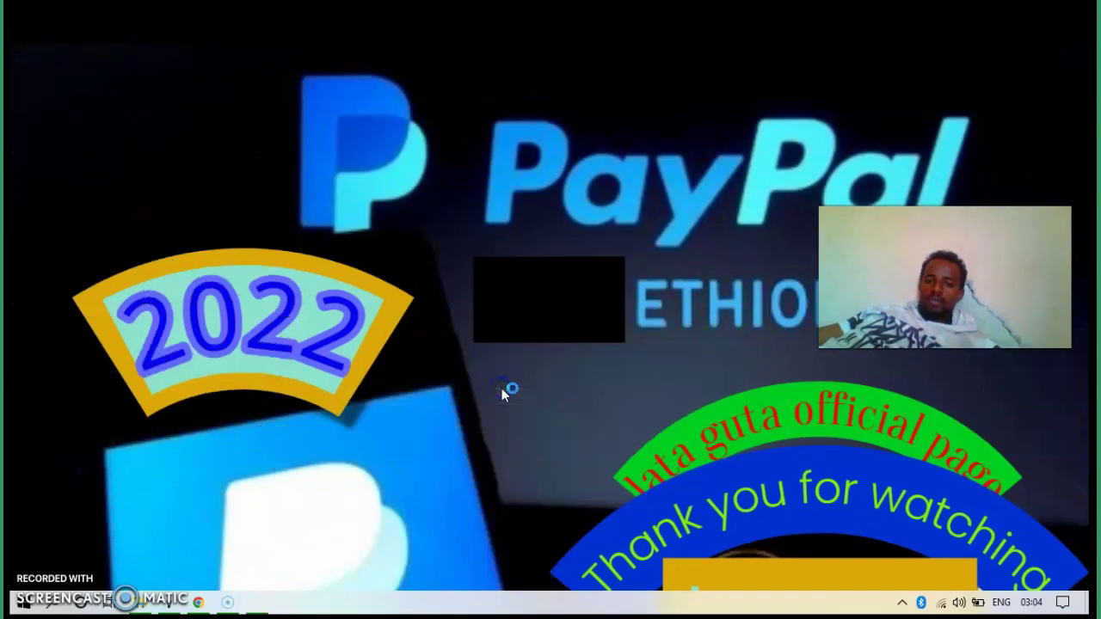
pyautogui.rightClick(434, 387)
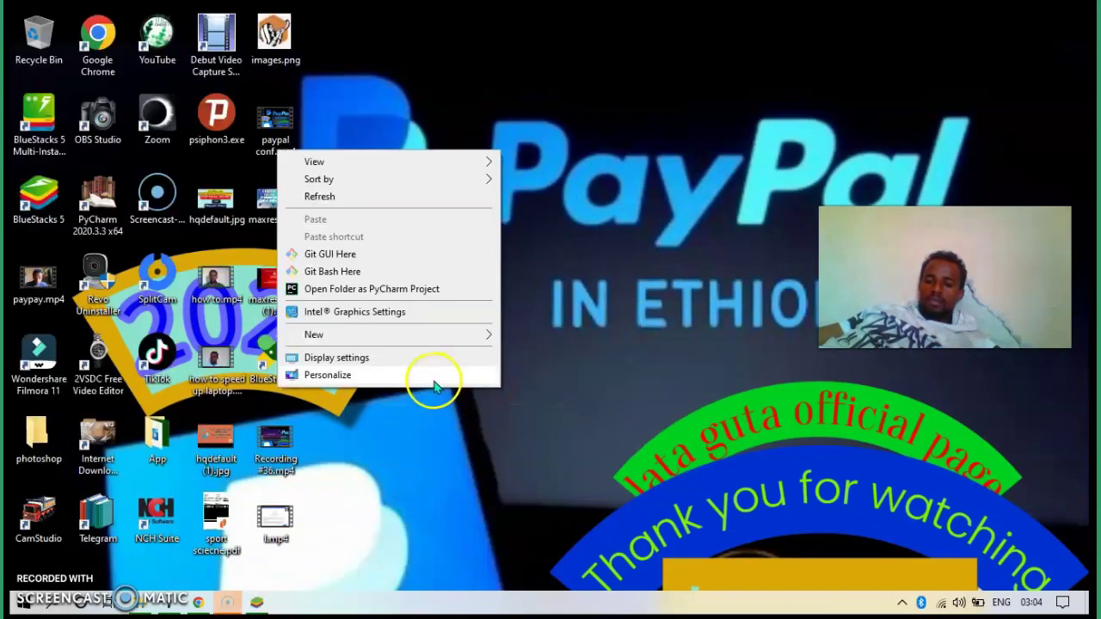
pyautogui.click(454, 195)
pyautogui.rightClick(471, 312)
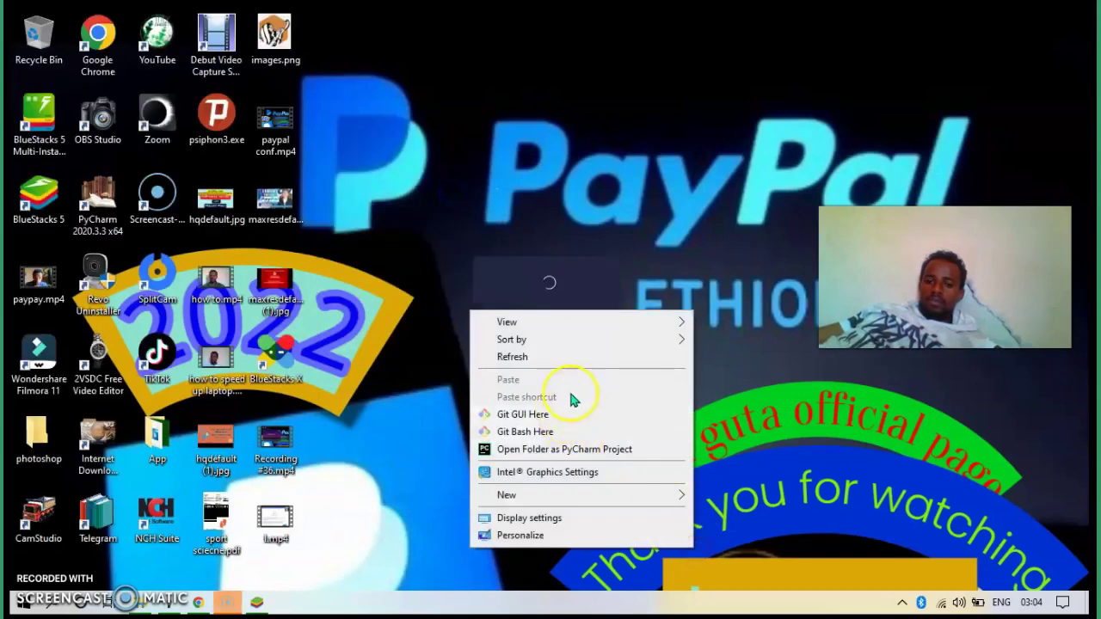
pyautogui.click(597, 364)
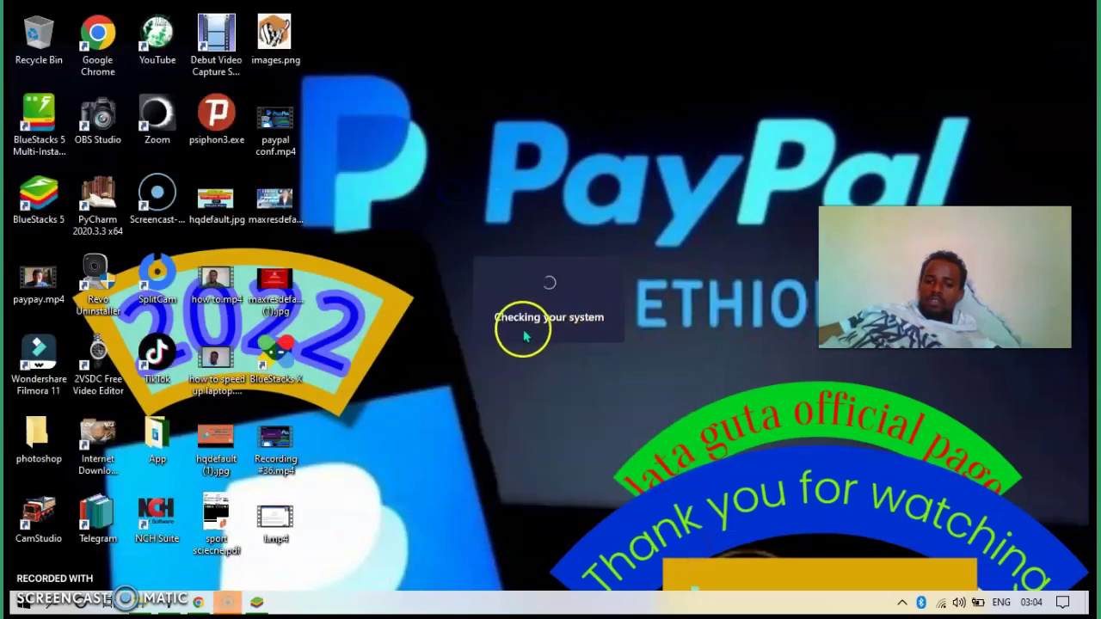
pyautogui.rightClick(534, 458)
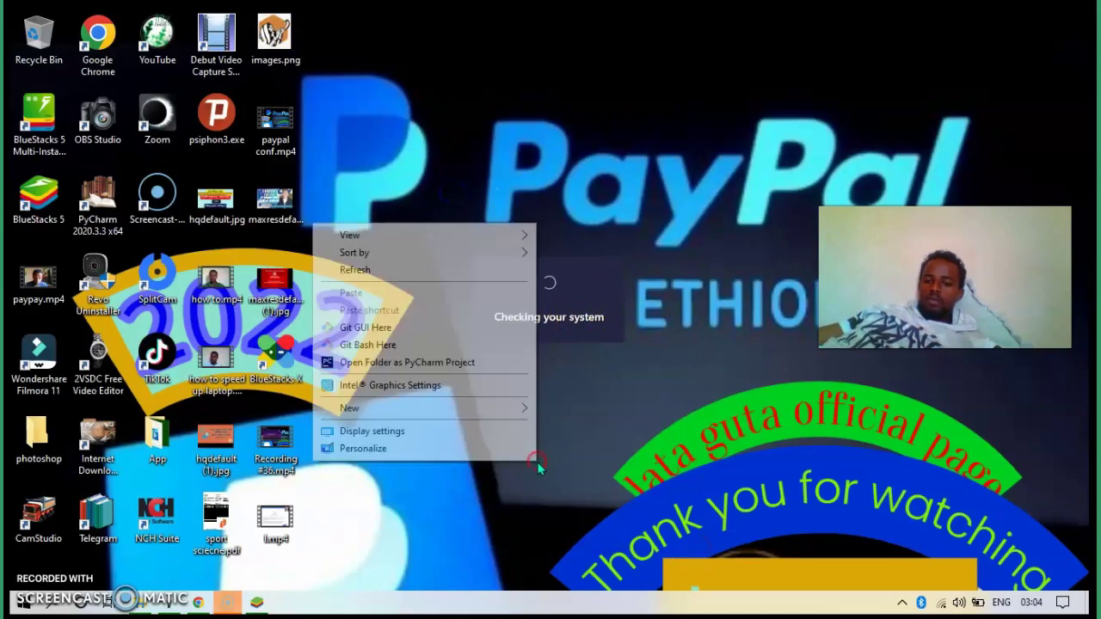
pyautogui.click(412, 277)
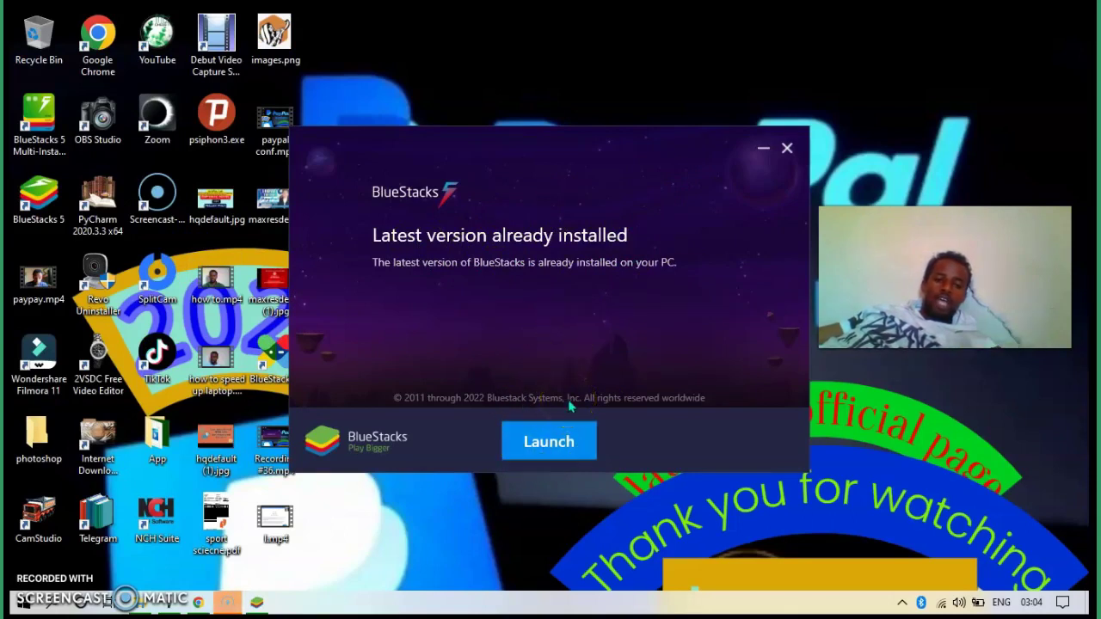
# - Launch BlueStacks from the installer and let installation progress to 99%
pyautogui.click(547, 443)
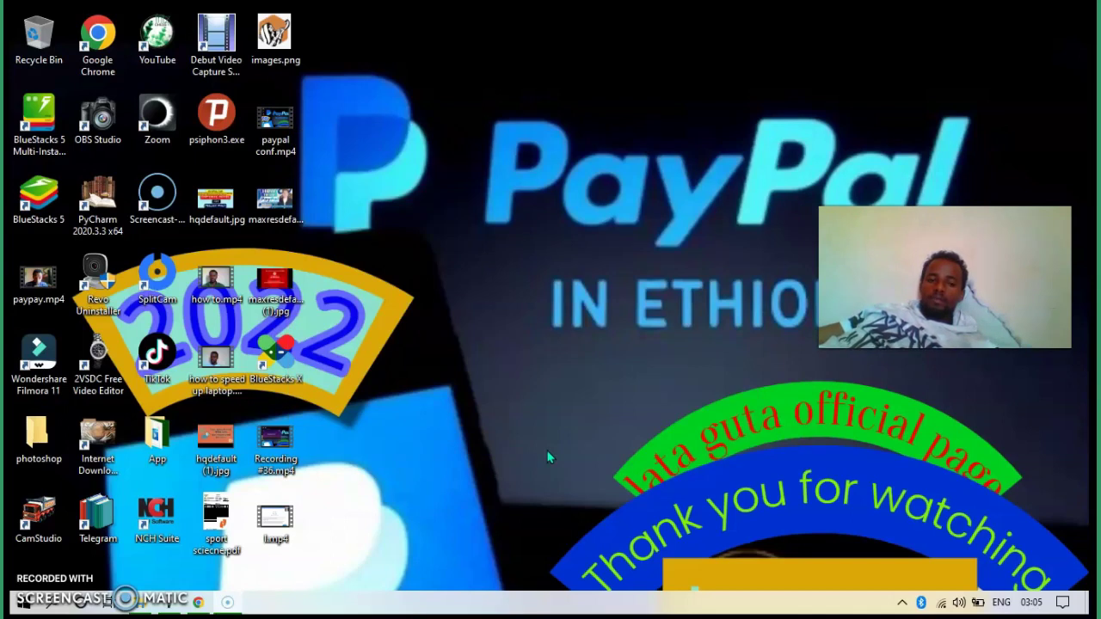
pyautogui.click(573, 319)
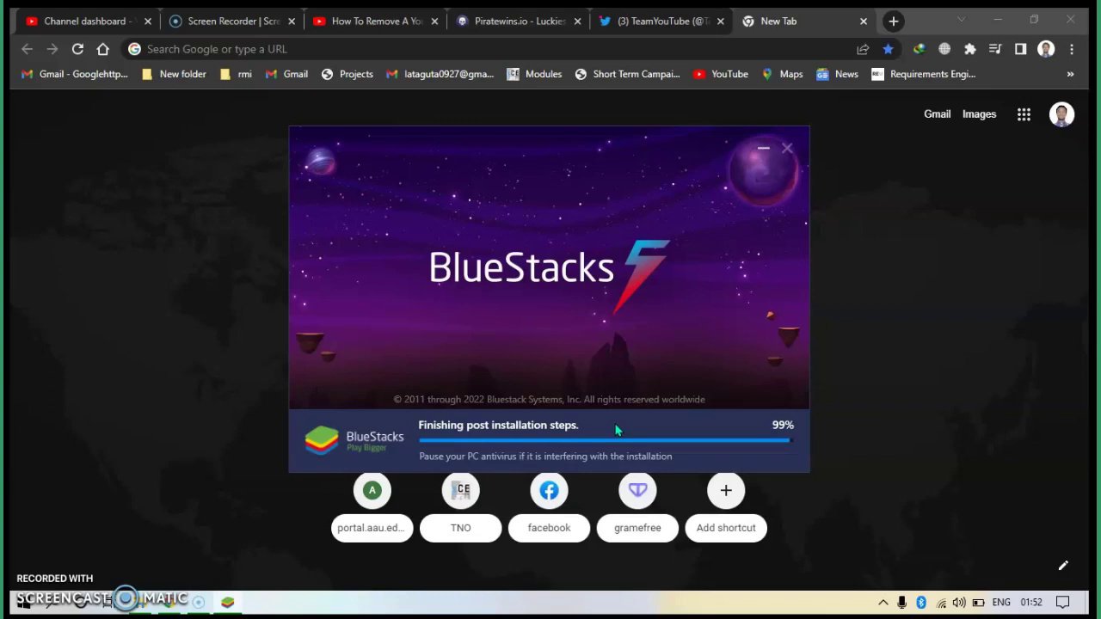
# - Minimize the browser and launch BlueStacks 5 from its desktop shortcut
pyautogui.click(605, 427)
pyautogui.click(998, 20)
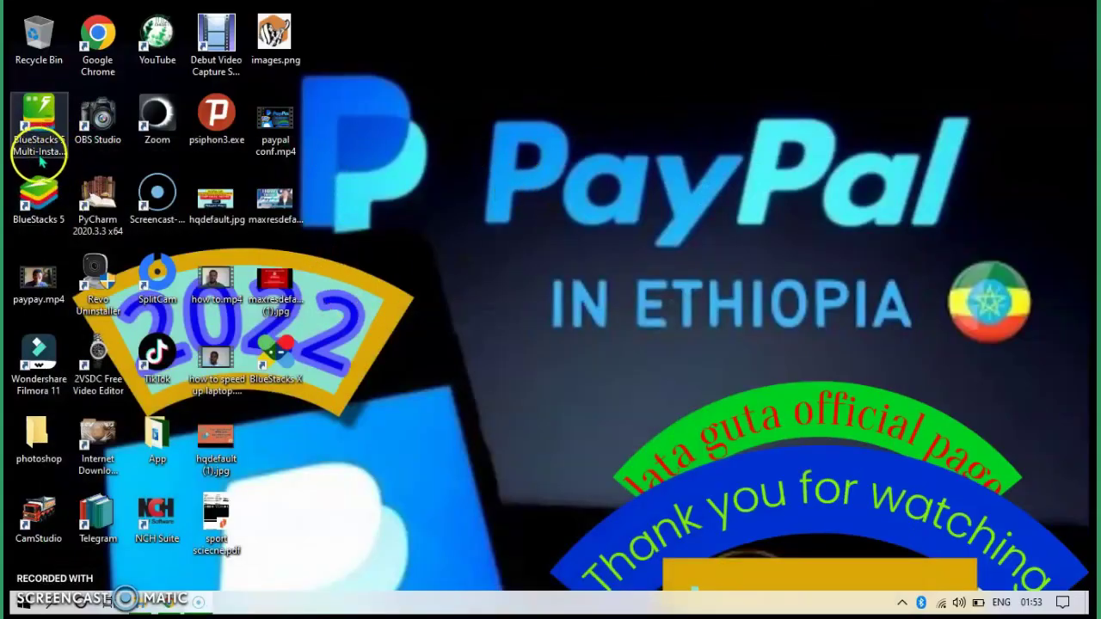
pyautogui.doubleClick(38, 220)
pyautogui.click(295, 387)
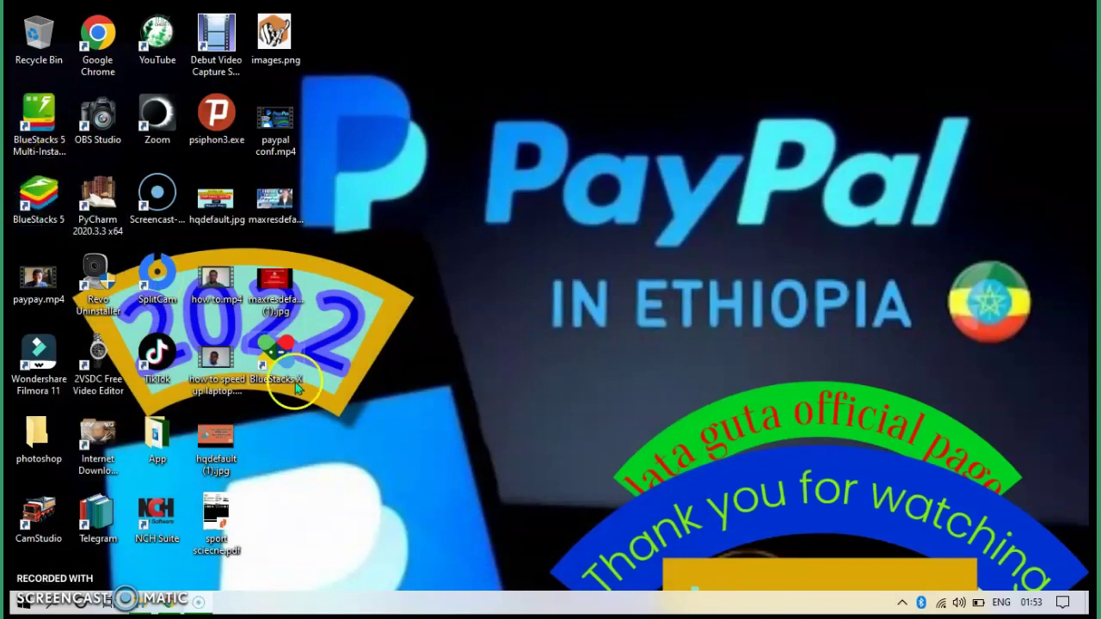
pyautogui.click(41, 221)
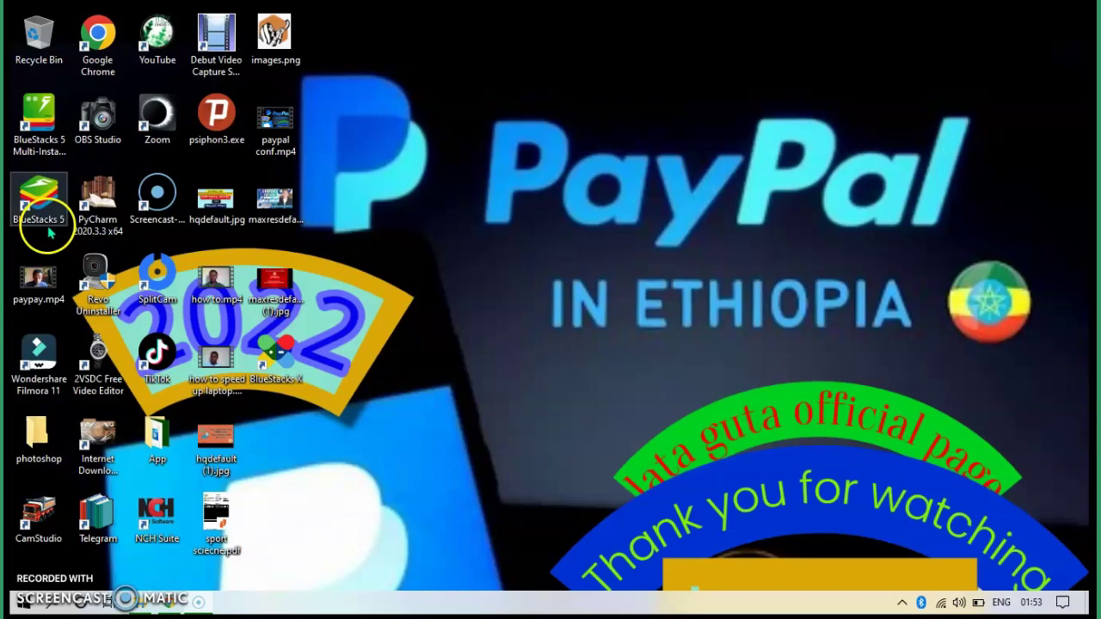
pyautogui.doubleClick(42, 221)
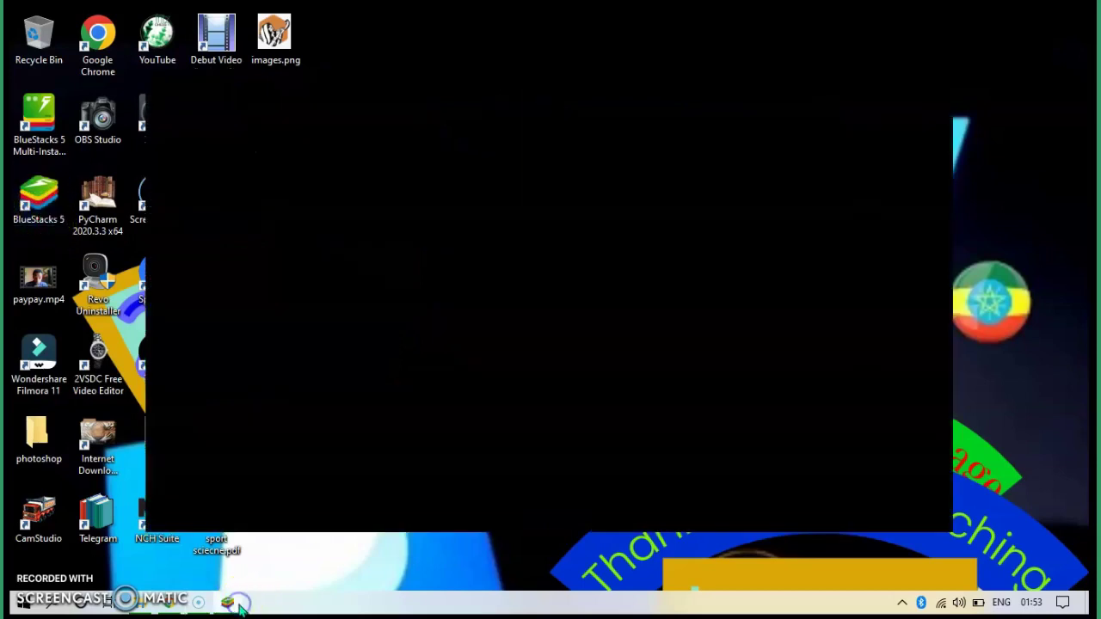
# - Restore the starting BlueStacks App Player window from the taskbar
pyautogui.click(230, 603)
pyautogui.click(231, 604)
pyautogui.click(723, 274)
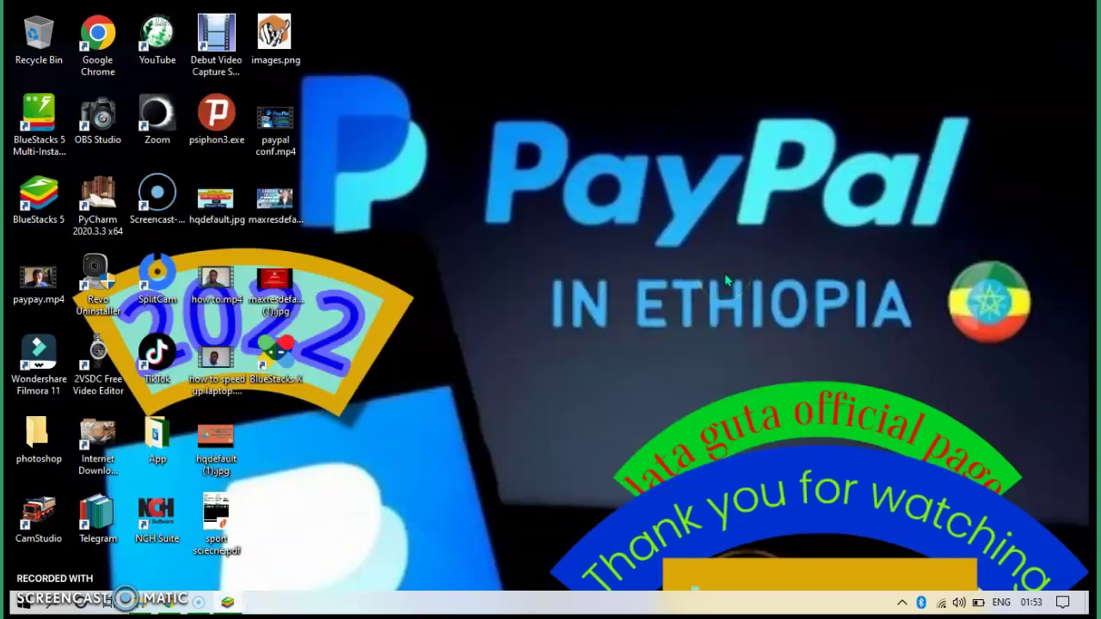
pyautogui.click(714, 327)
pyautogui.click(601, 421)
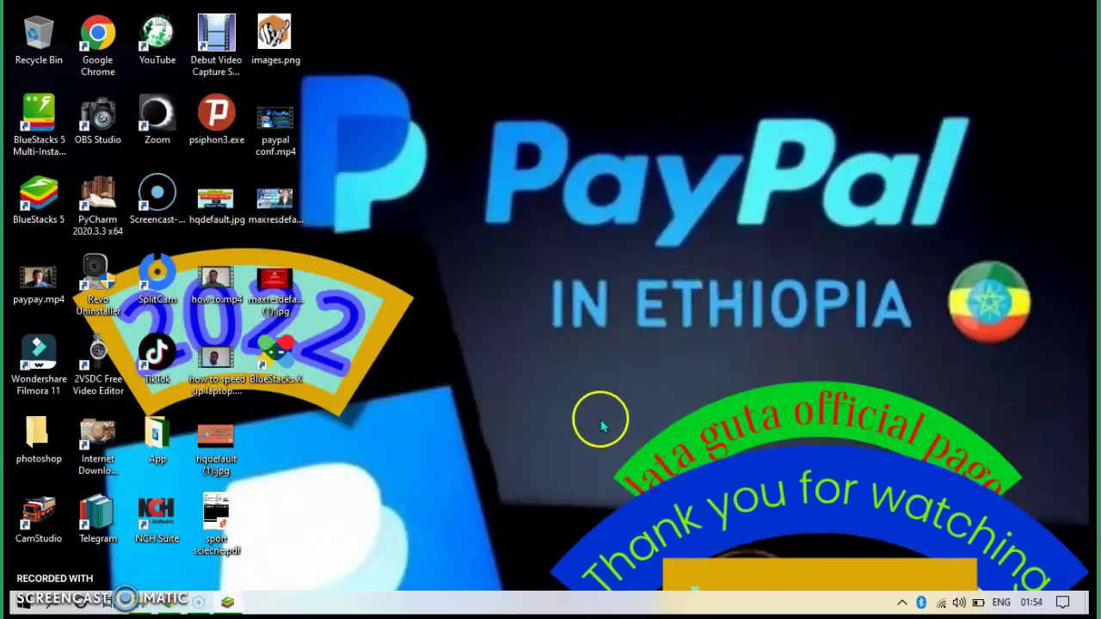
pyautogui.click(229, 604)
pyautogui.click(229, 604)
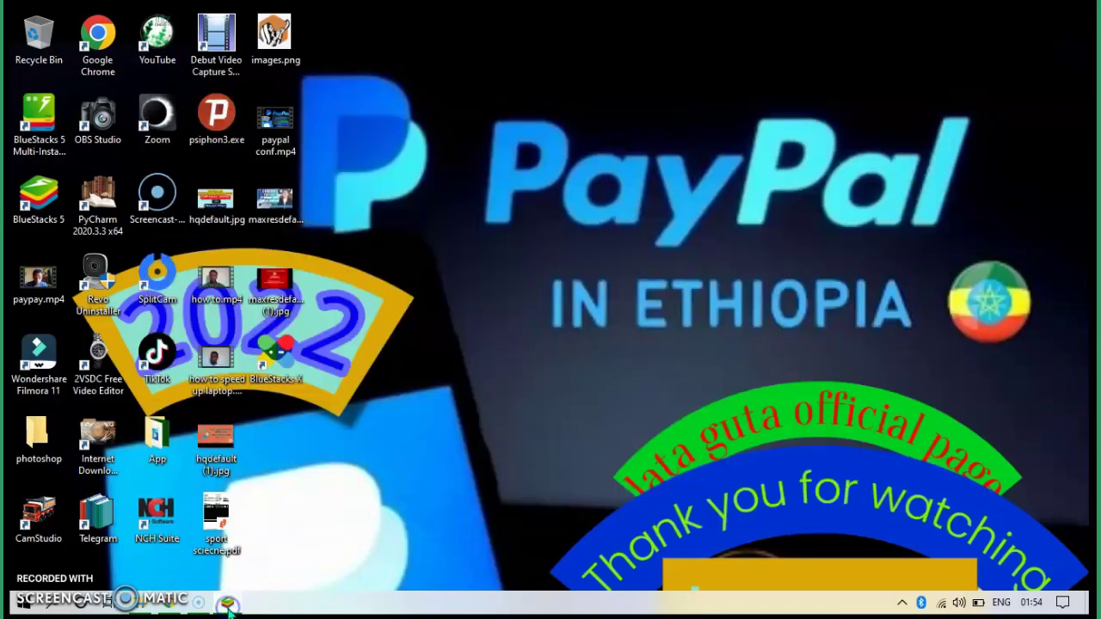
pyautogui.click(229, 604)
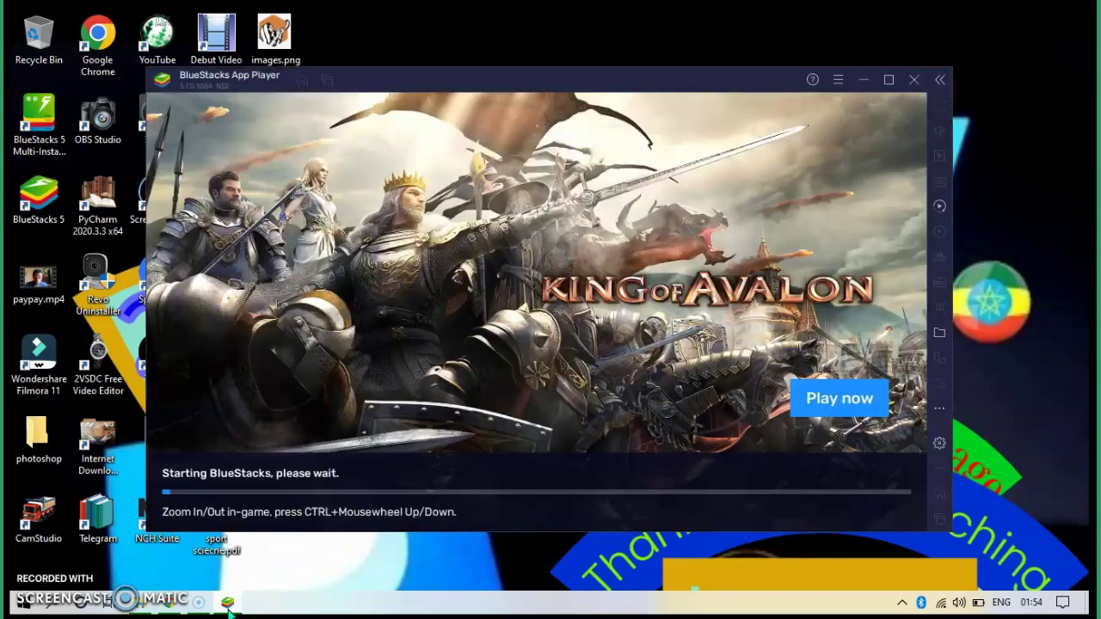
pyautogui.click(228, 603)
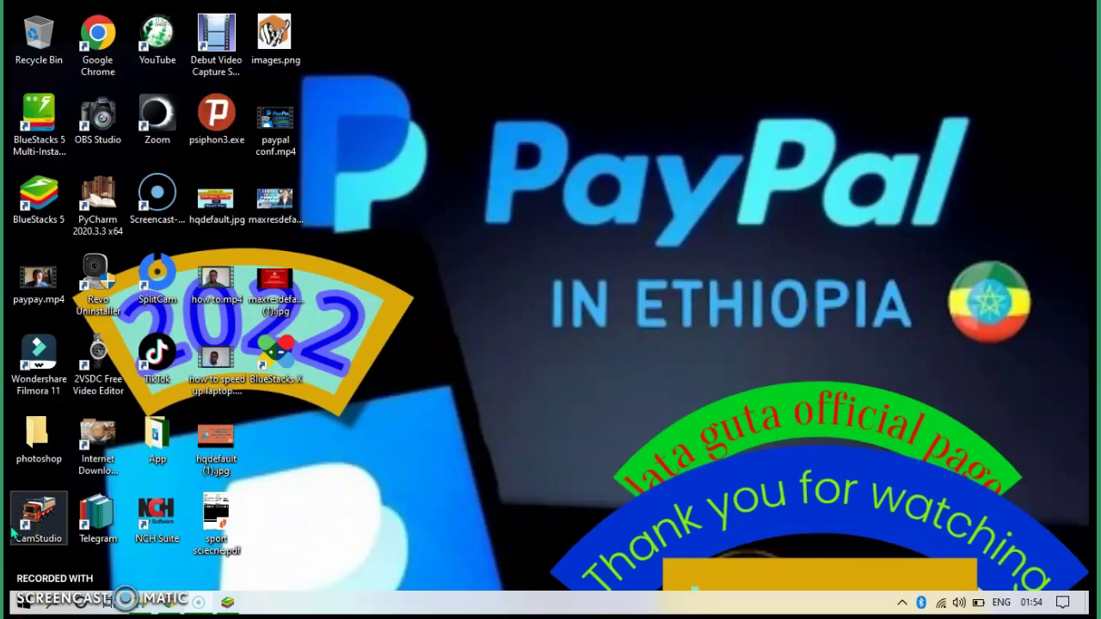
pyautogui.click(231, 602)
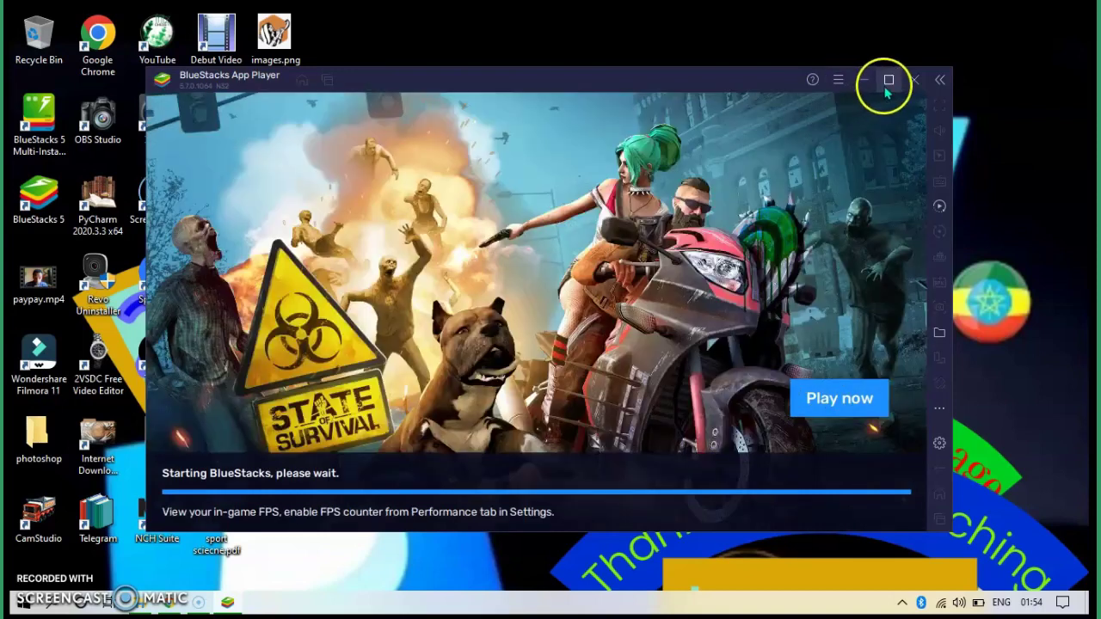
# - Maximize the App Player and wait until the Google Sign in page appears
pyautogui.click(887, 80)
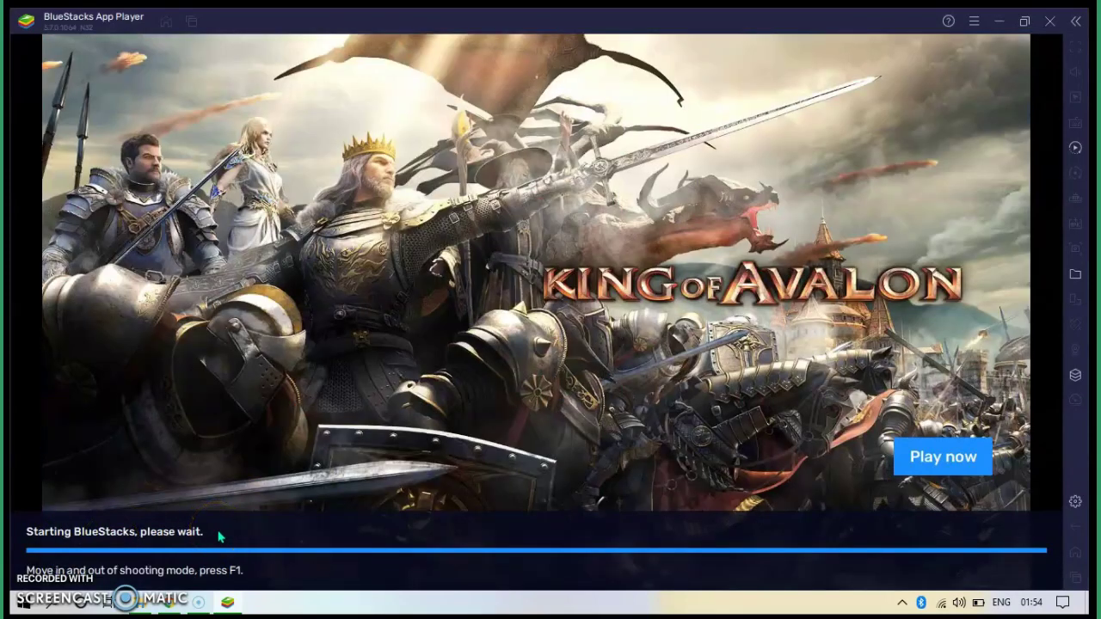
pyautogui.click(197, 519)
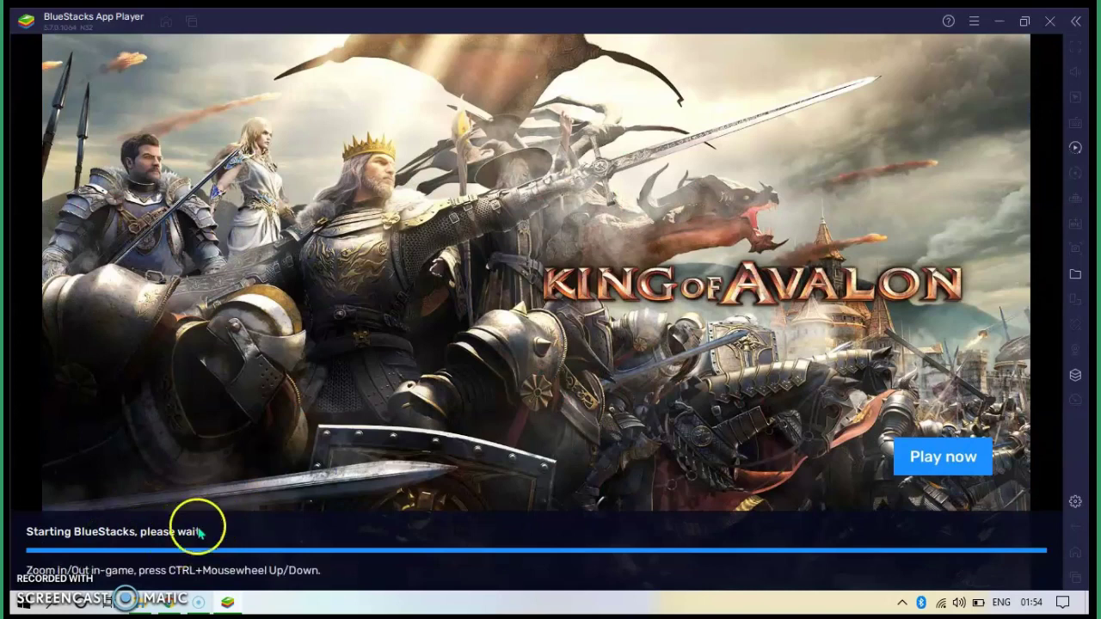
pyautogui.click(99, 602)
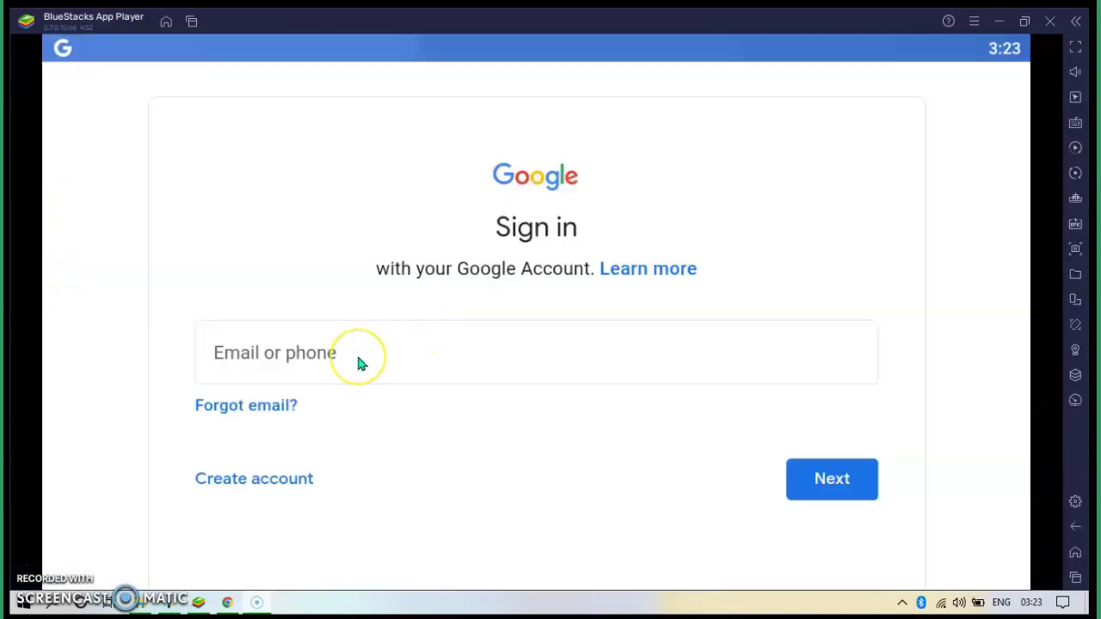
# - Enter the Google account e-mail address in the Email or phone field and submit it
pyautogui.click(357, 359)
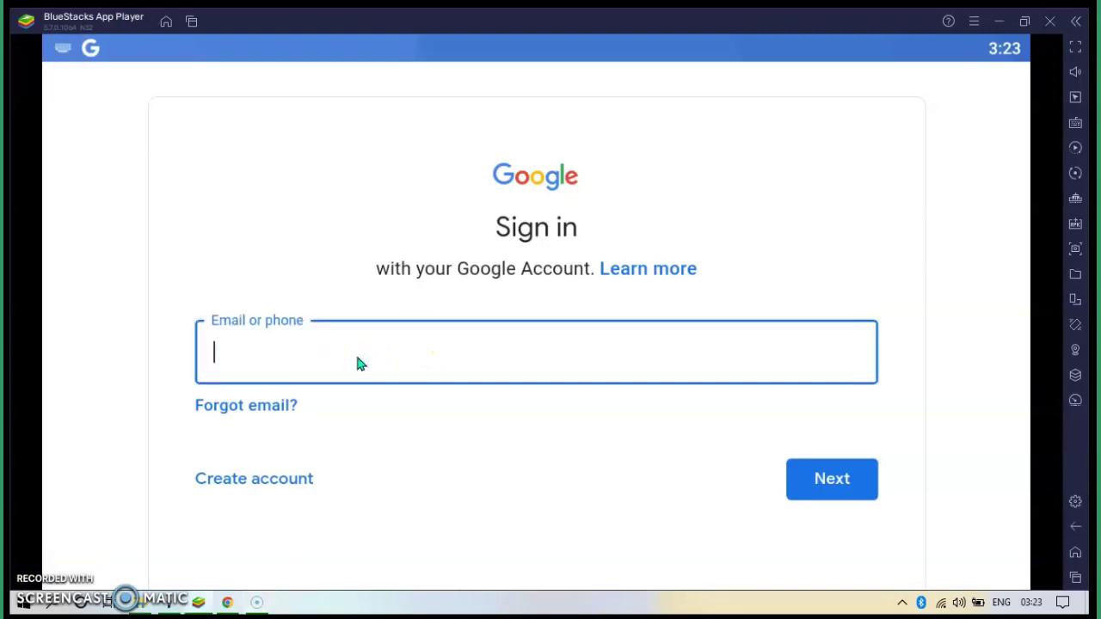
pyautogui.click(357, 361)
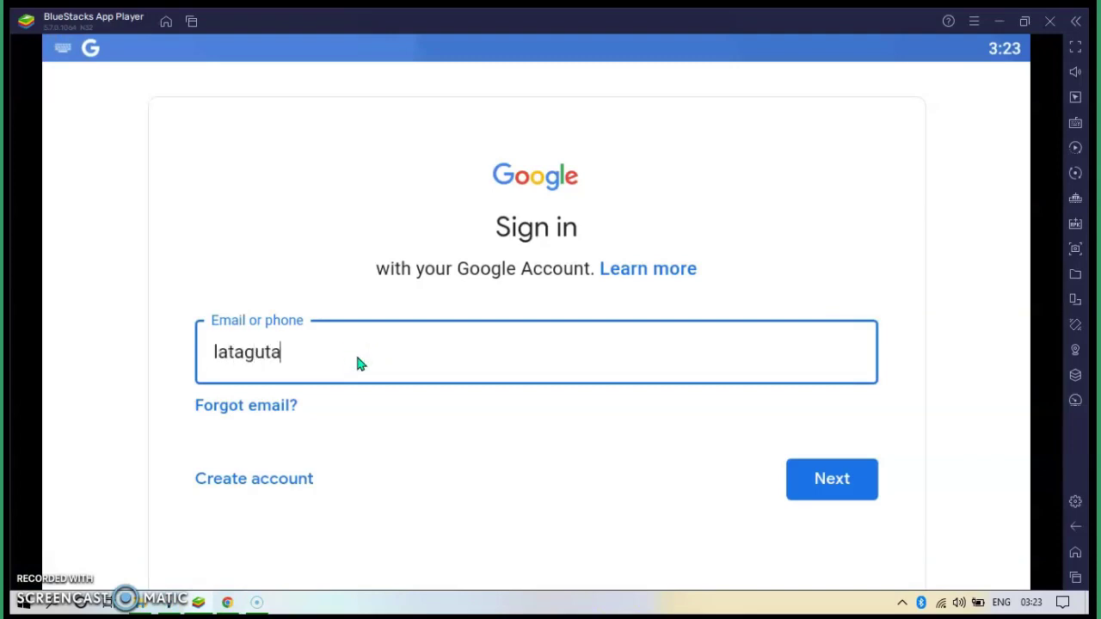
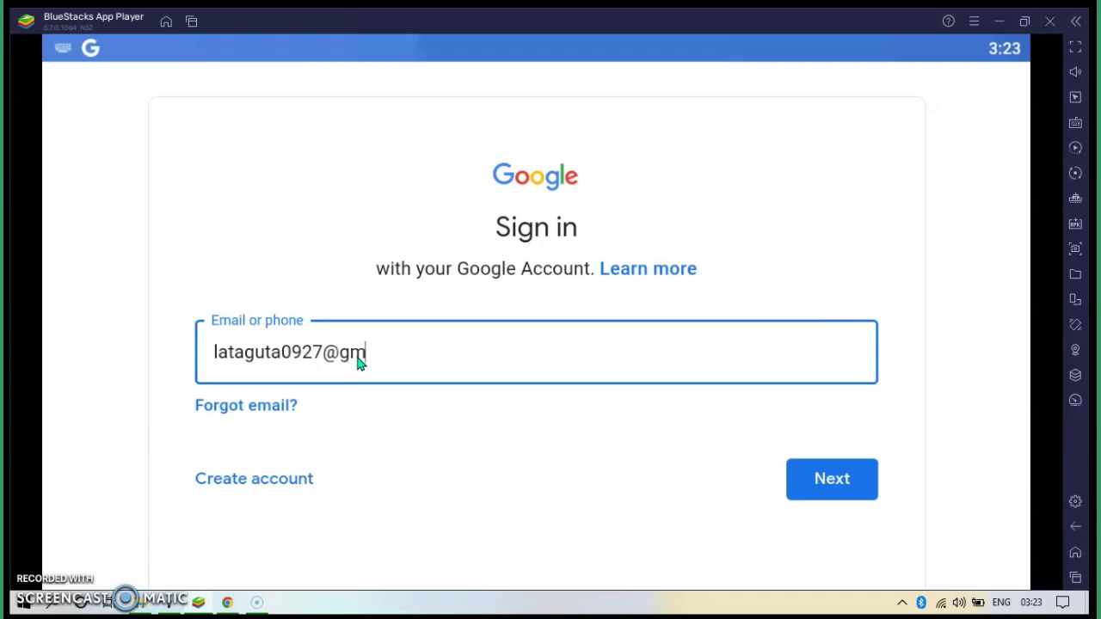
pyautogui.press('Return')
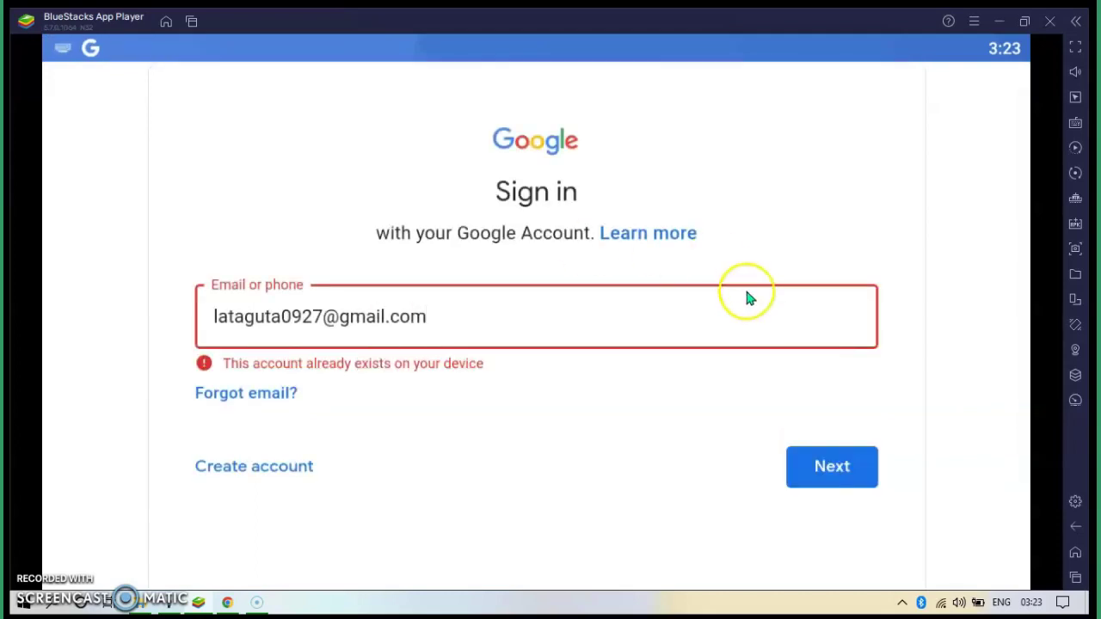
pyautogui.click(450, 321)
pyautogui.click(466, 316)
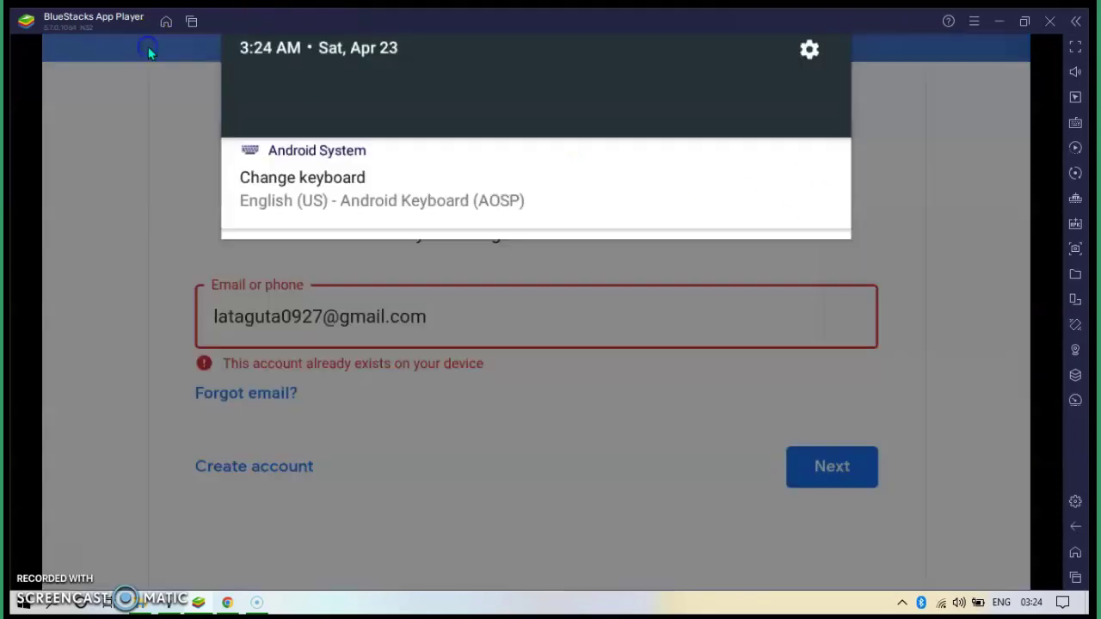
# - Dismiss the notification shade and return to the BlueStacks Android home screen
pyautogui.click(155, 49)
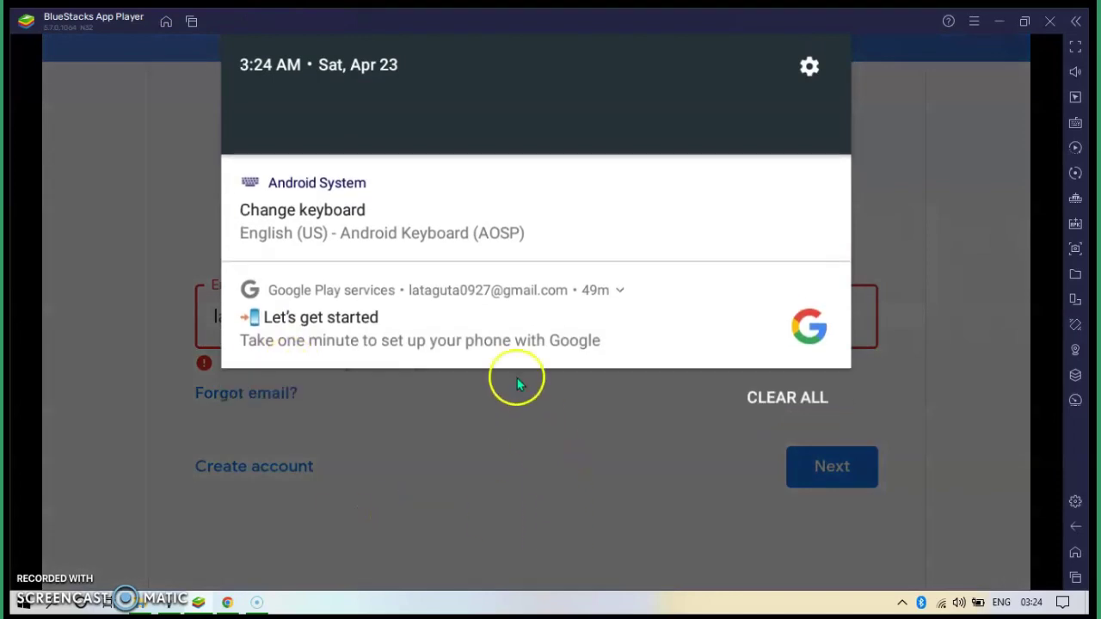
pyautogui.click(517, 378)
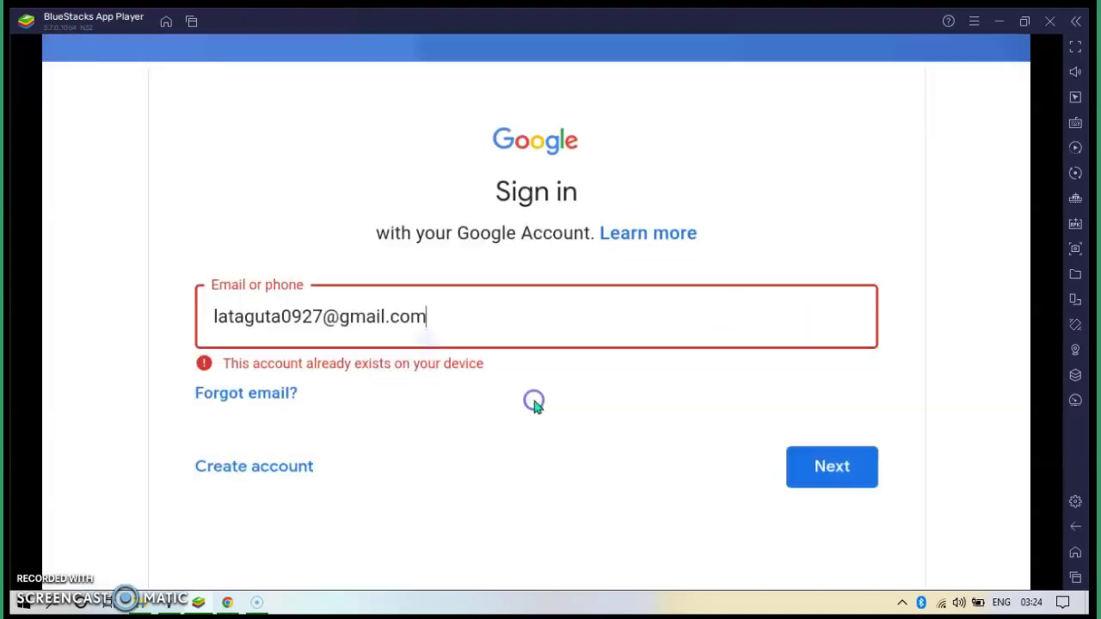
pyautogui.click(167, 22)
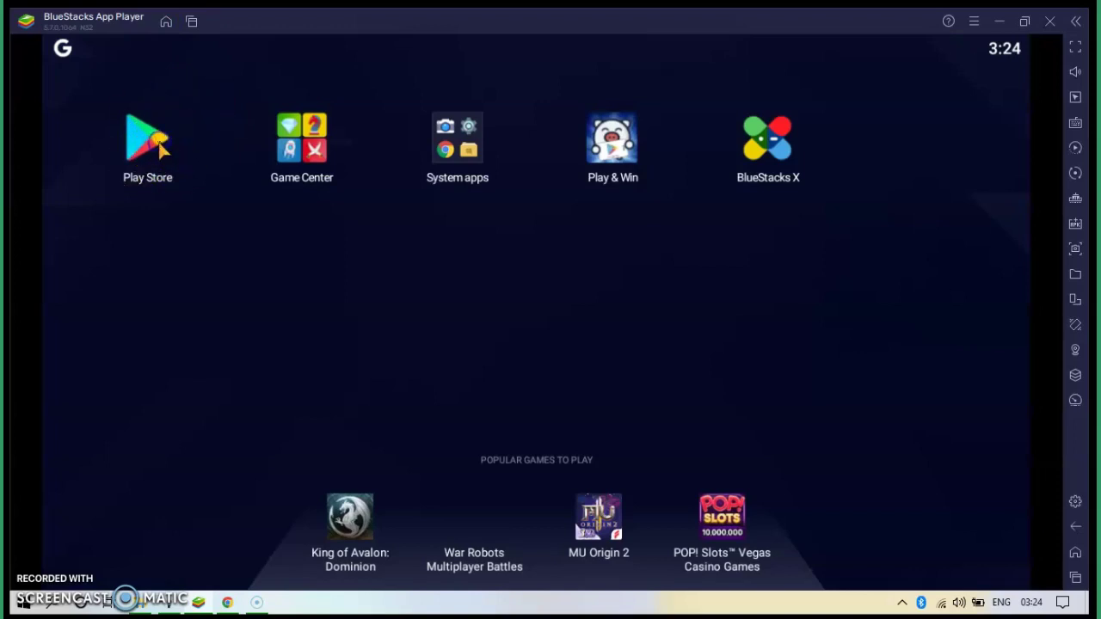
# - Search the Google Play Store for 'tiktok'
pyautogui.click(153, 153)
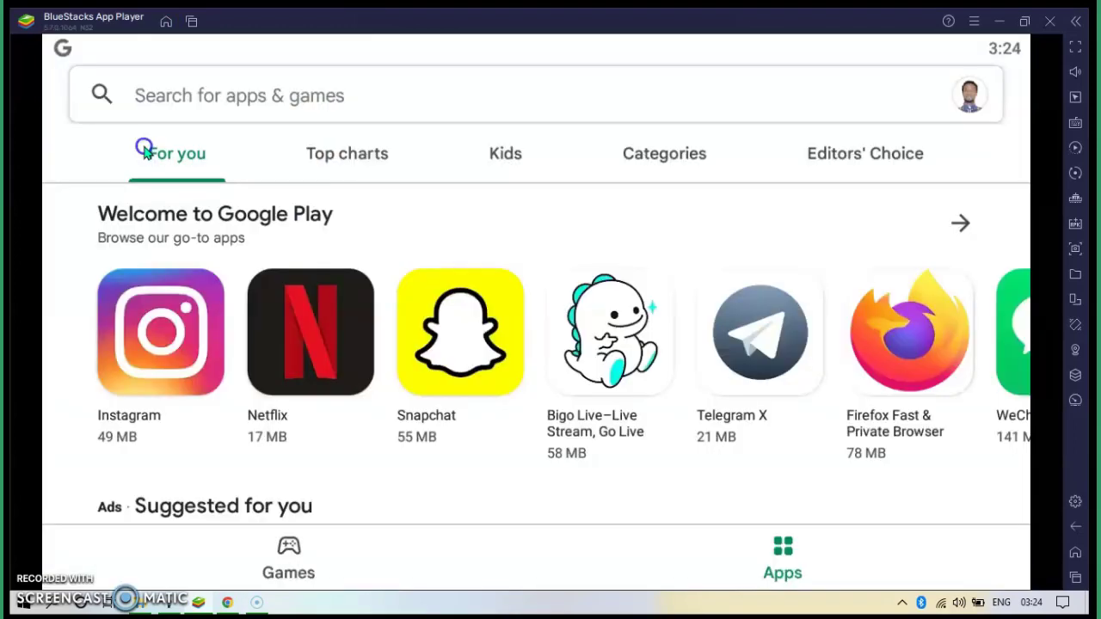
pyautogui.click(276, 101)
pyautogui.click(277, 104)
pyautogui.click(277, 105)
pyautogui.click(276, 107)
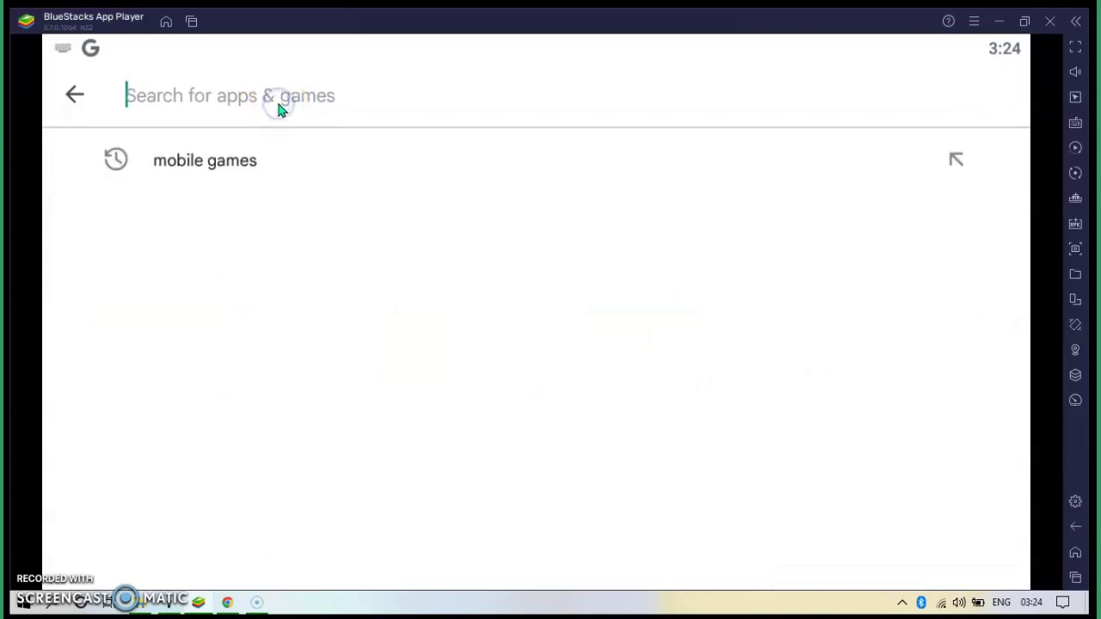
pyautogui.write('tiktok')
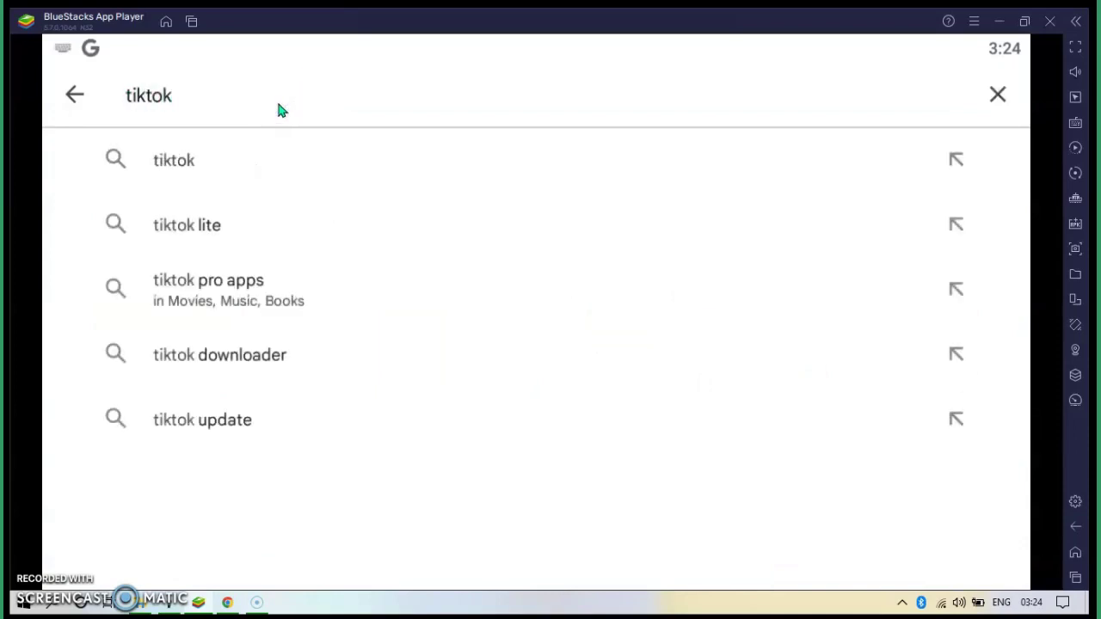
pyautogui.press('Return')
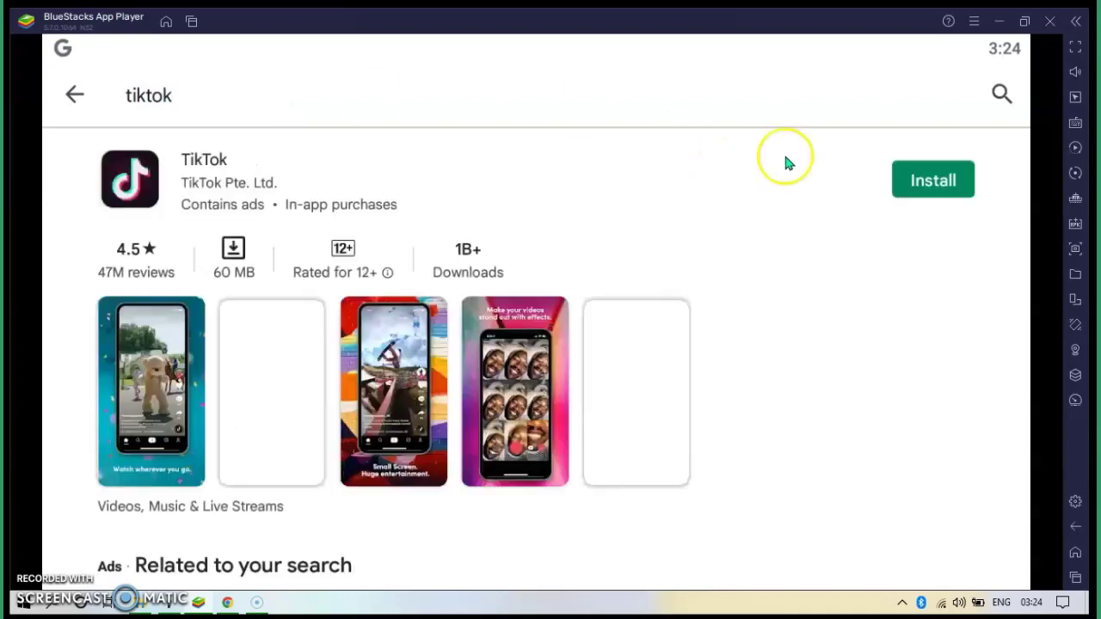
# - Install TikTok and check its 60 MB download progress in the notification shade
pyautogui.click(949, 183)
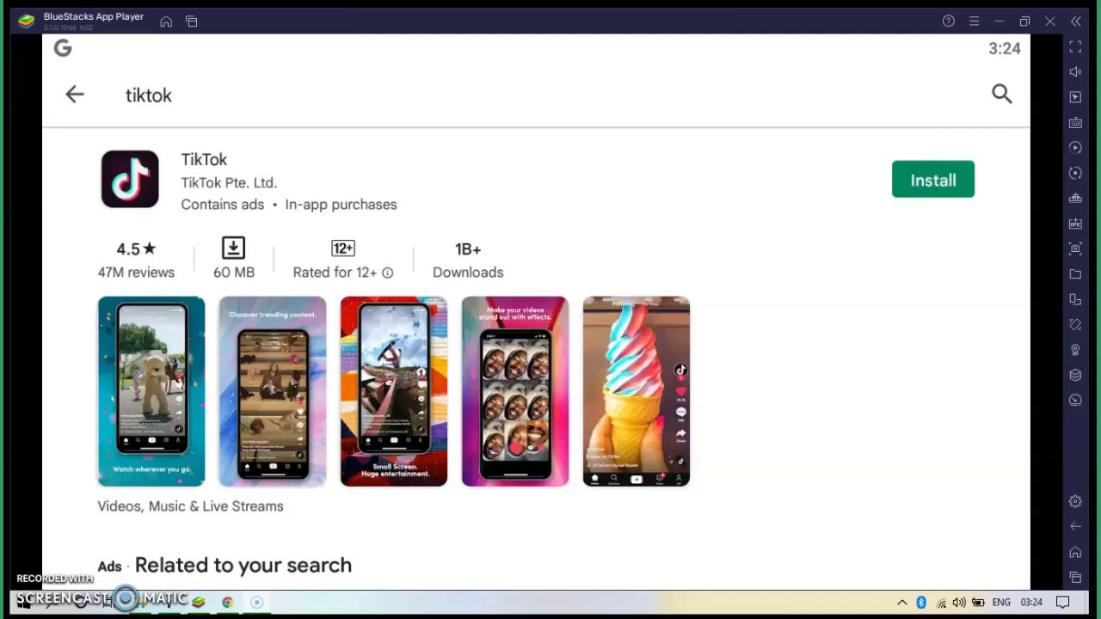
pyautogui.click(925, 184)
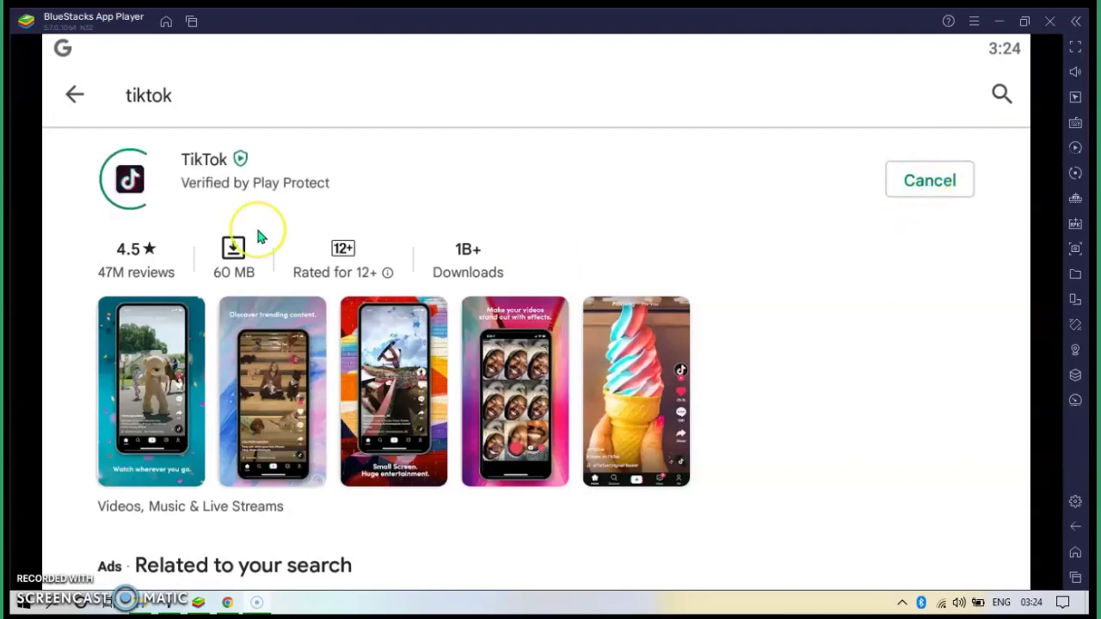
pyautogui.click(204, 203)
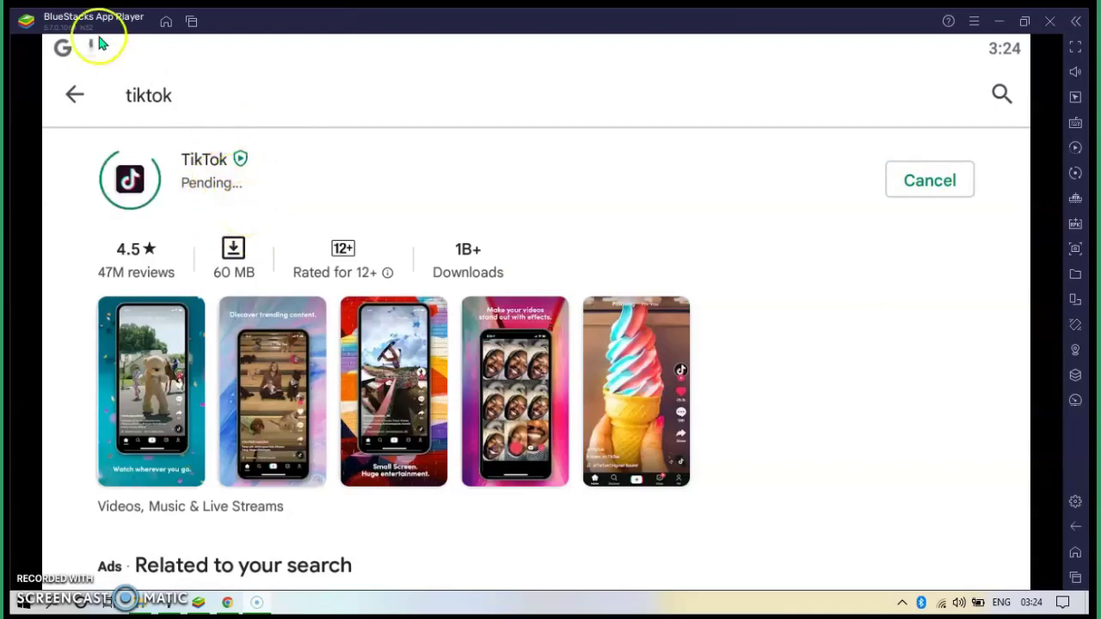
pyautogui.moveTo(85, 64); pyautogui.dragTo(214, 140)
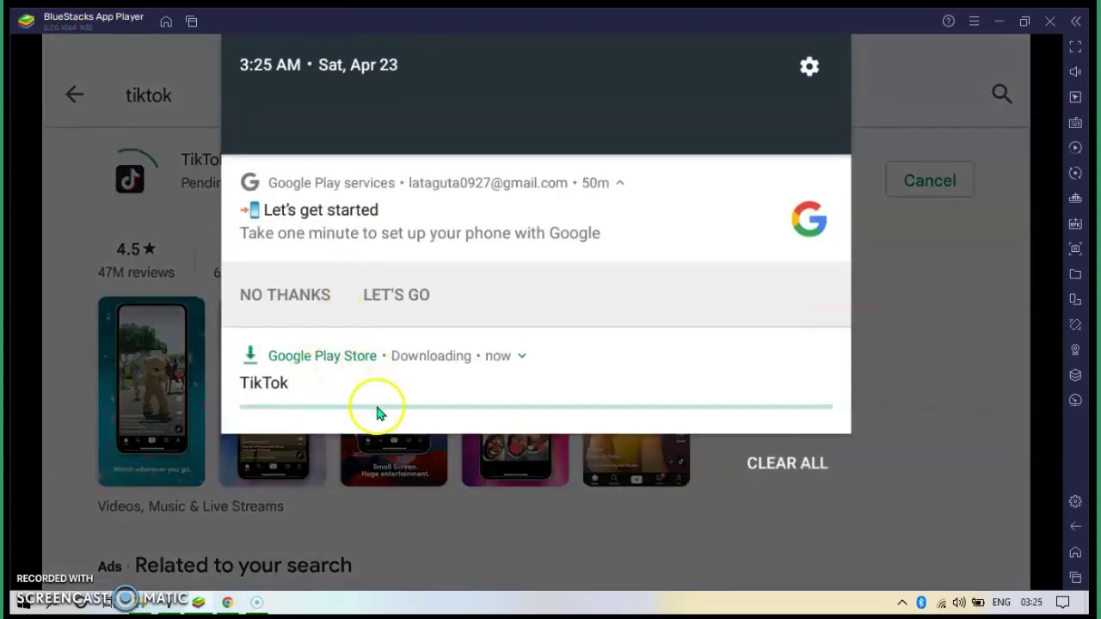
# - Open Android Settings from the gear in the notification shade and scroll its list
pyautogui.click(809, 67)
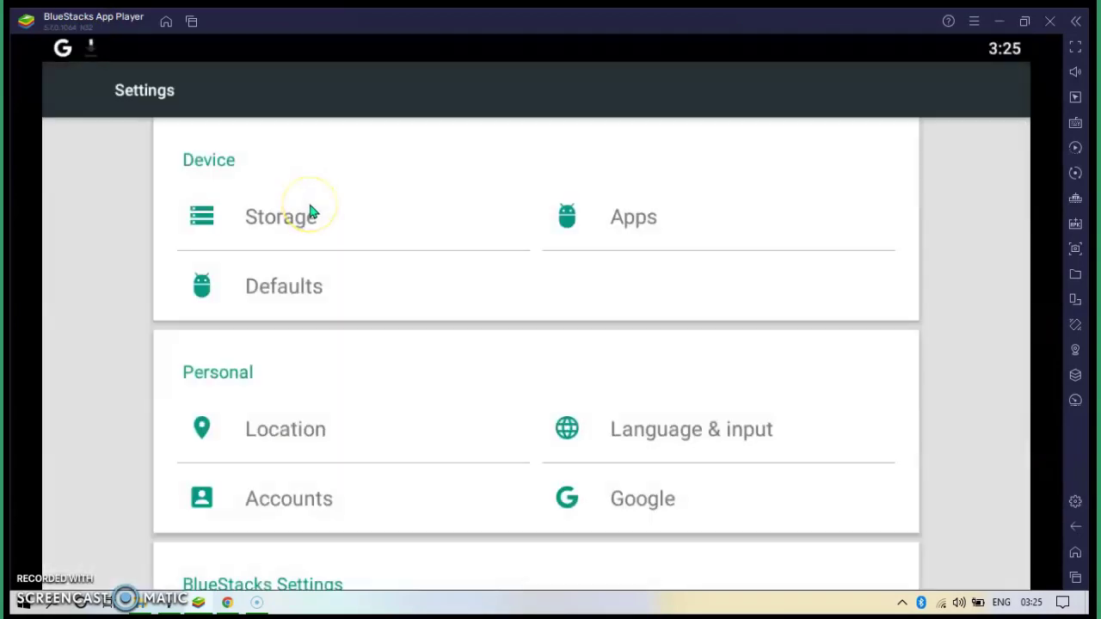
pyautogui.moveTo(378, 441); pyautogui.dragTo(369, 283)
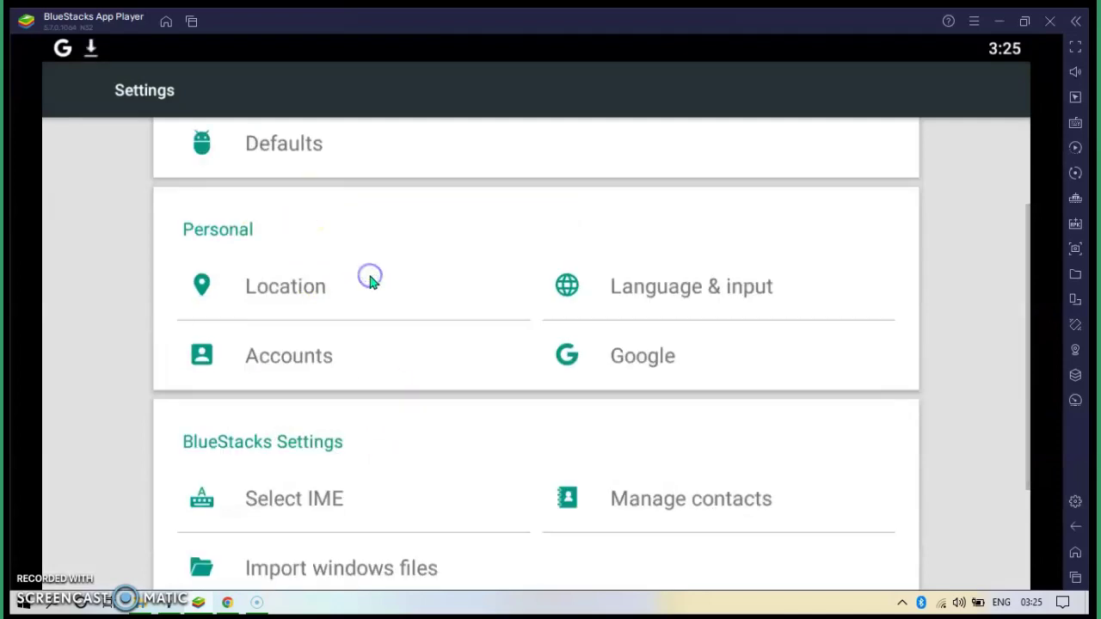
pyautogui.moveTo(386, 417); pyautogui.dragTo(376, 244)
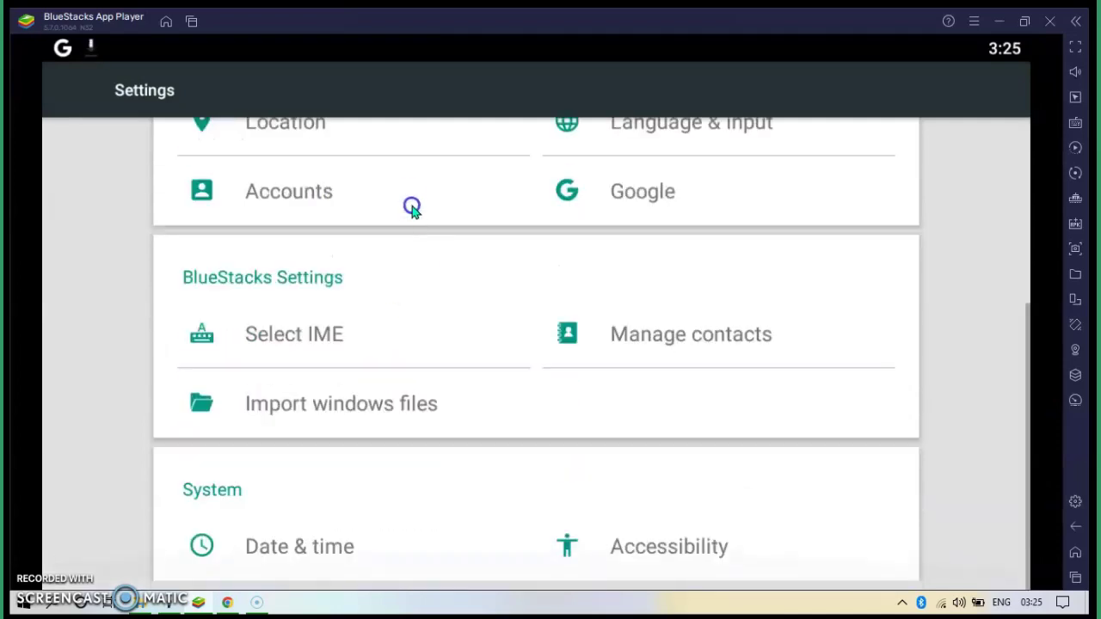
pyautogui.click(302, 353)
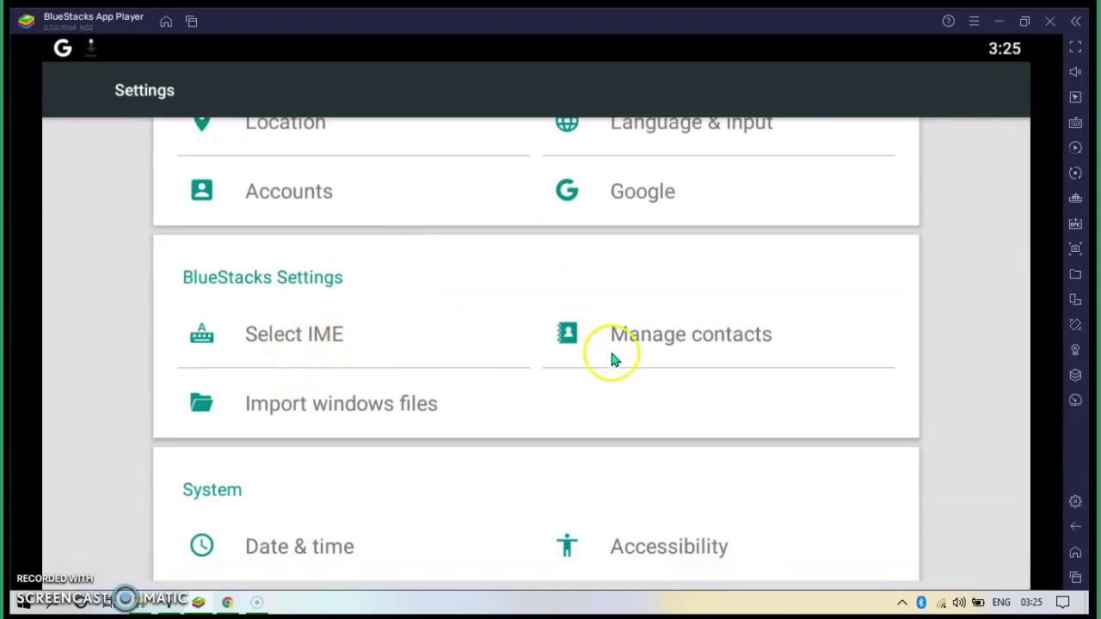
# - Go to the Apps page under the Device section of Settings
pyautogui.moveTo(395, 534); pyautogui.dragTo(469, 547)
pyautogui.moveTo(467, 287); pyautogui.dragTo(473, 444)
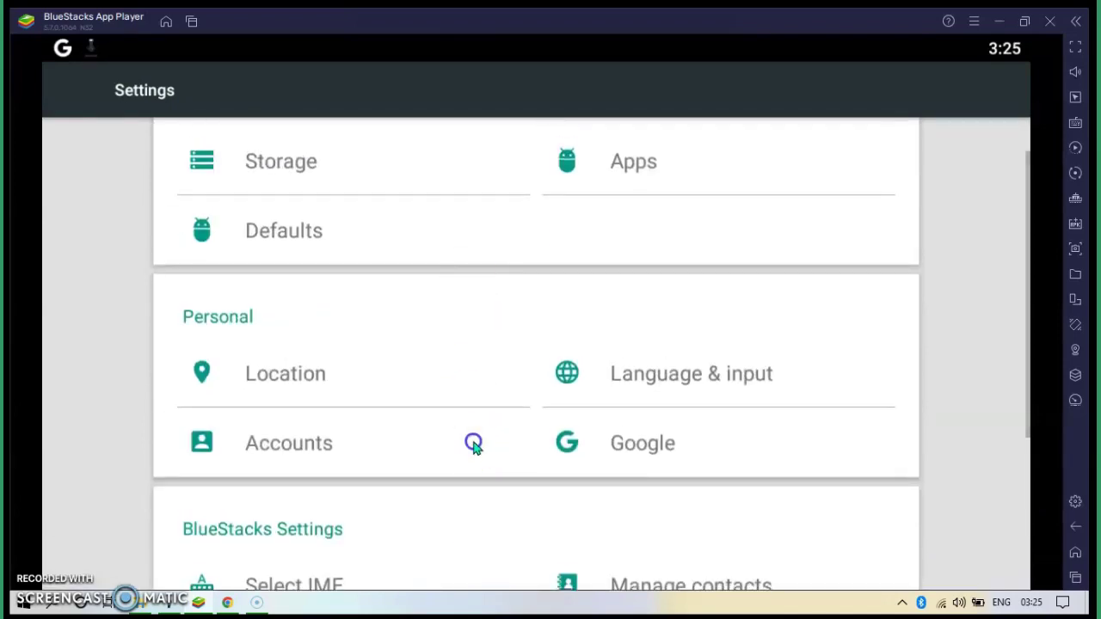
pyautogui.click(464, 199)
pyautogui.click(288, 287)
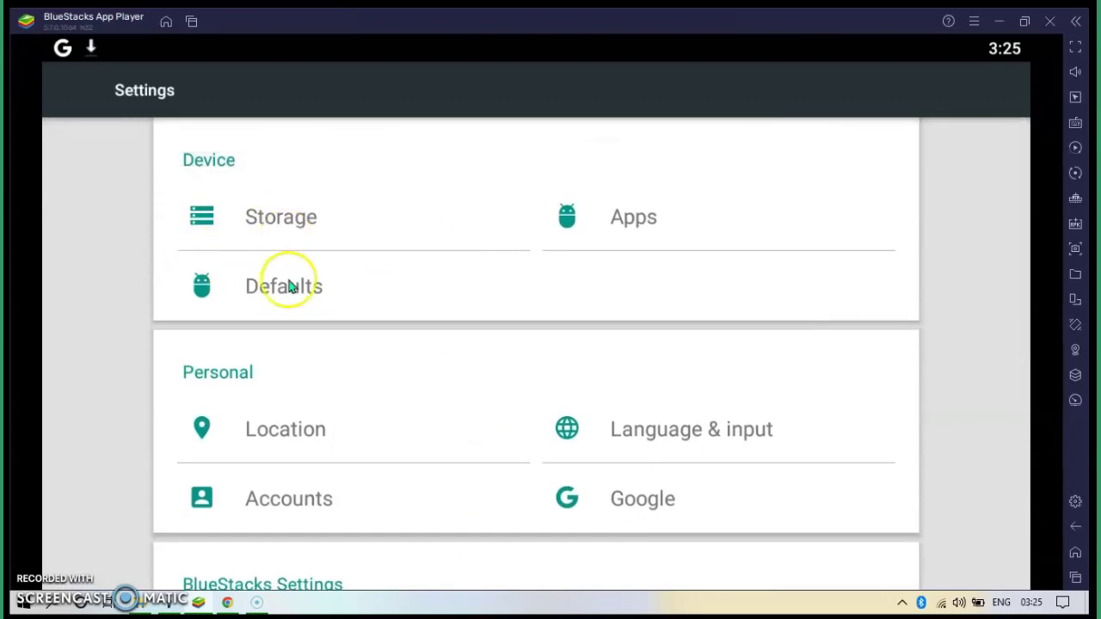
pyautogui.click(620, 232)
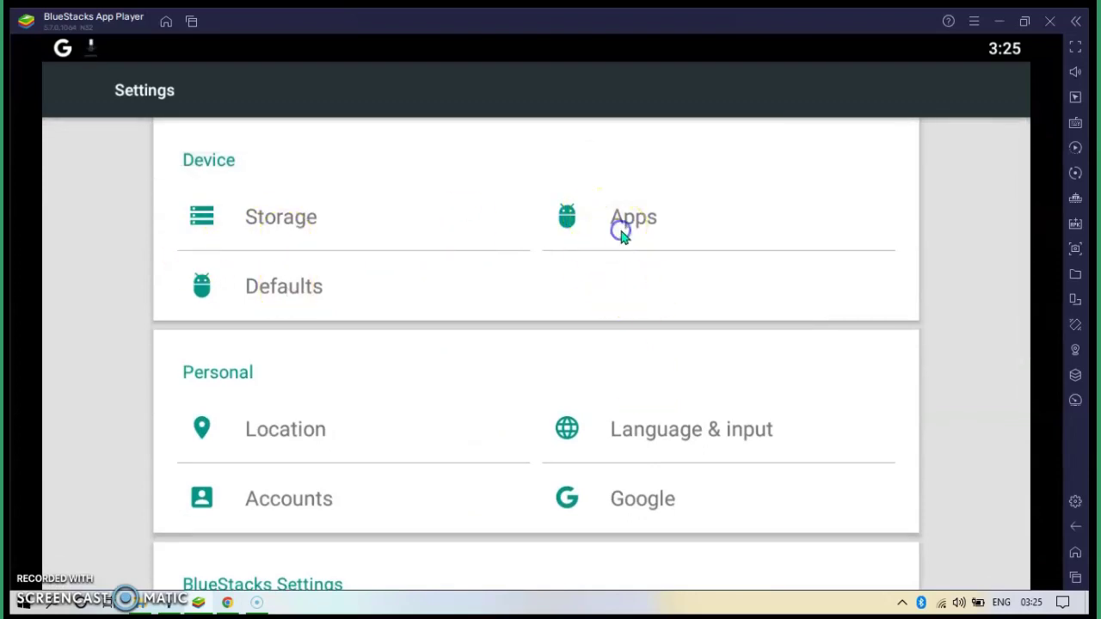